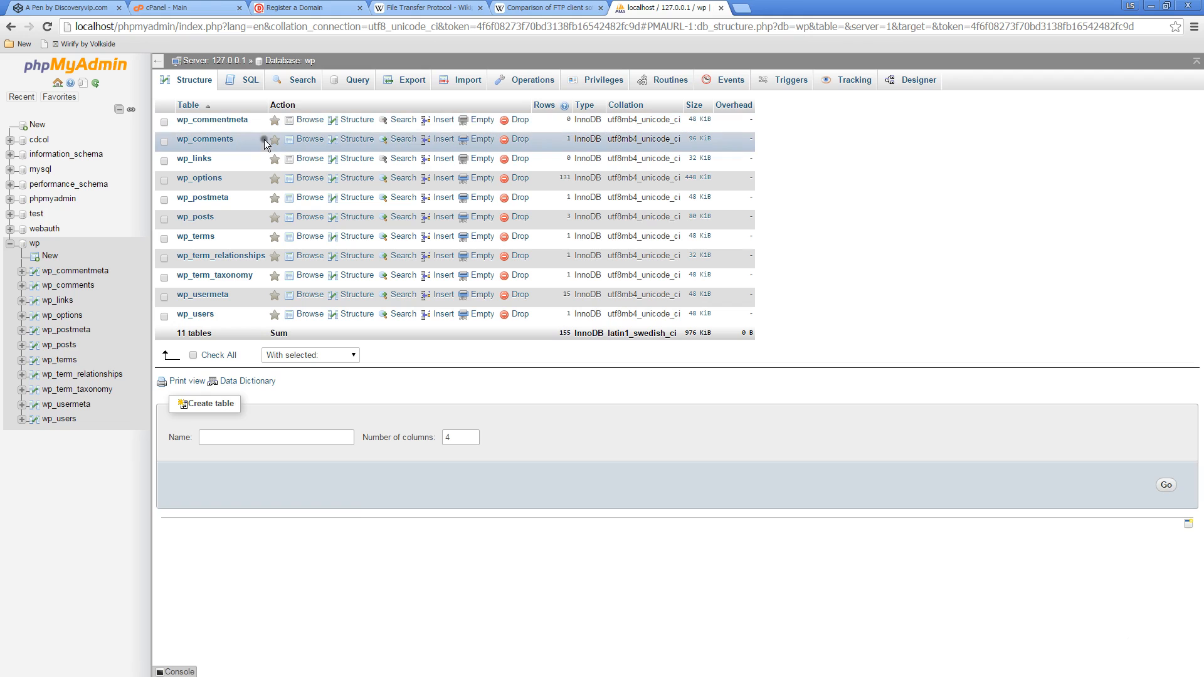
Examine the database tools in cPanel and the tables of the wp database in phpMyAdmin, including wp_commentmeta
left_click(173, 7)
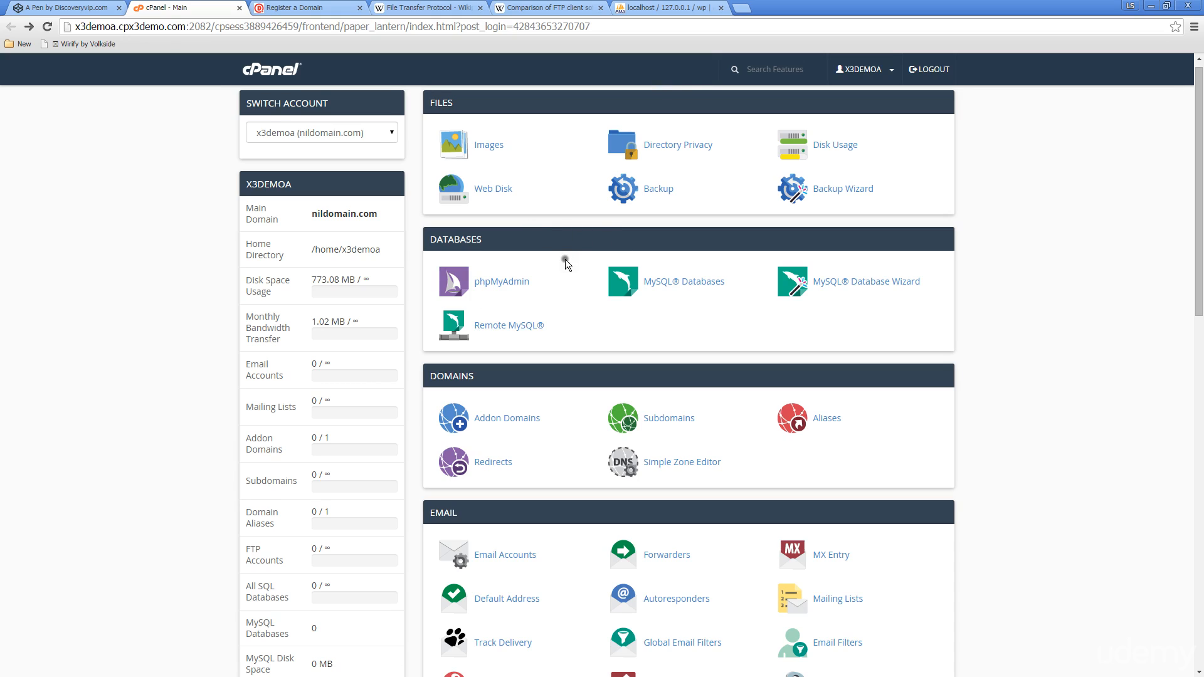
left_click(666, 7)
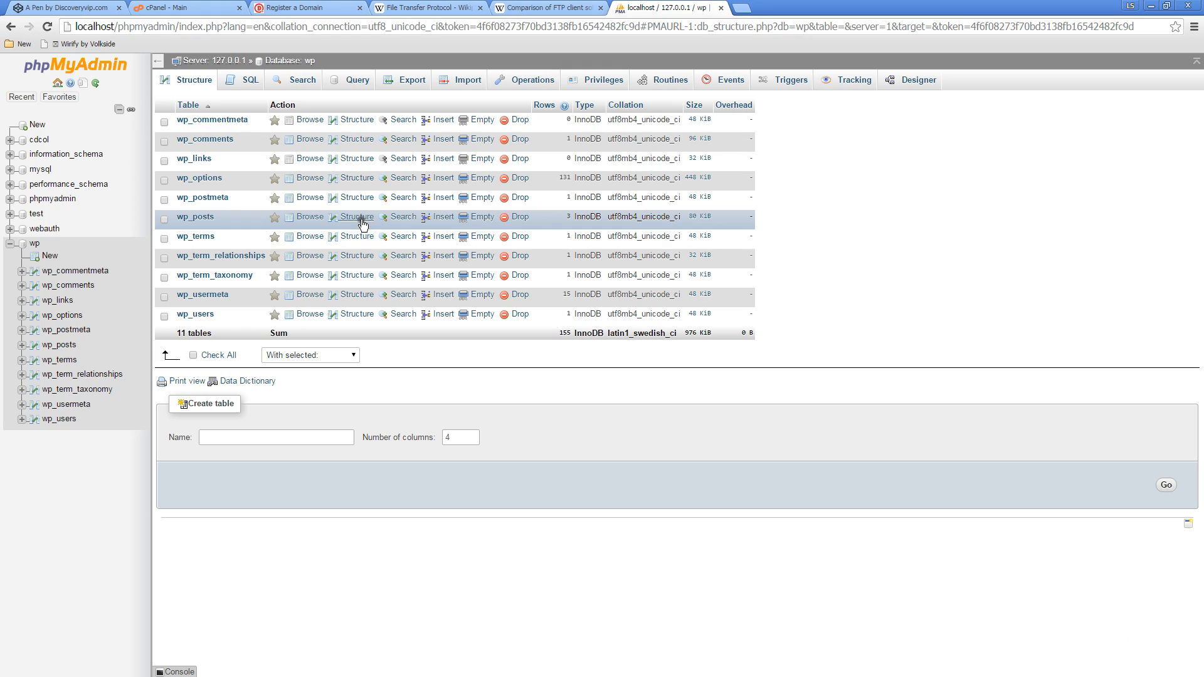
left_click(82, 271)
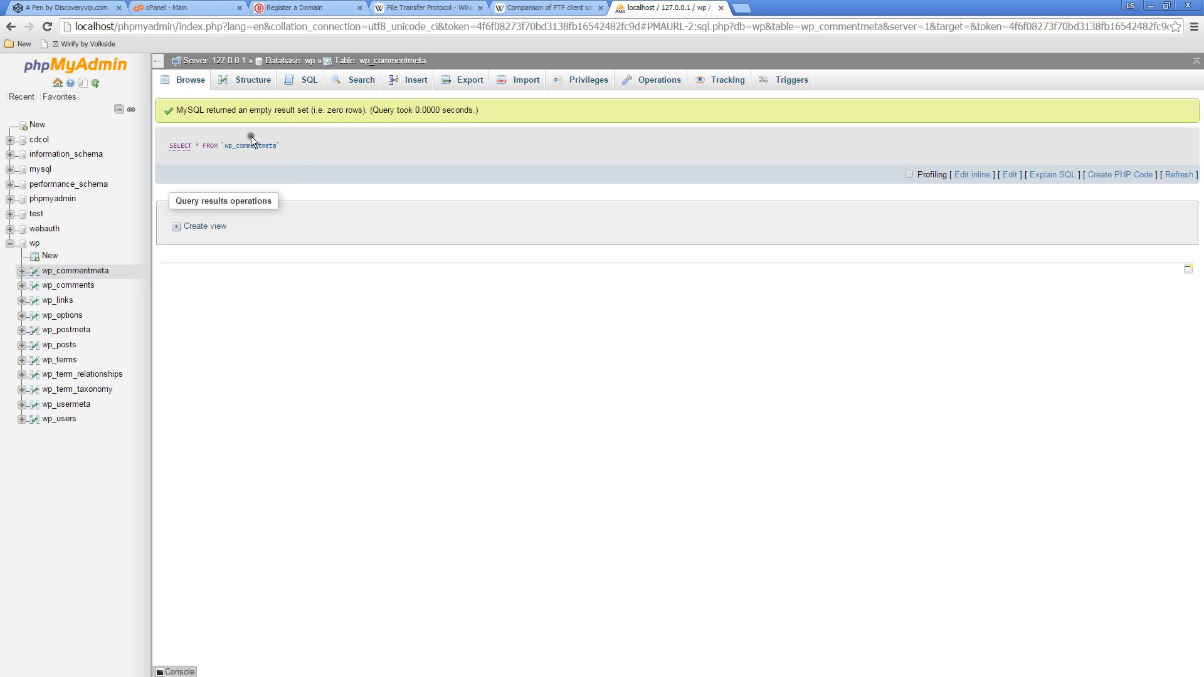
left_click(170, 7)
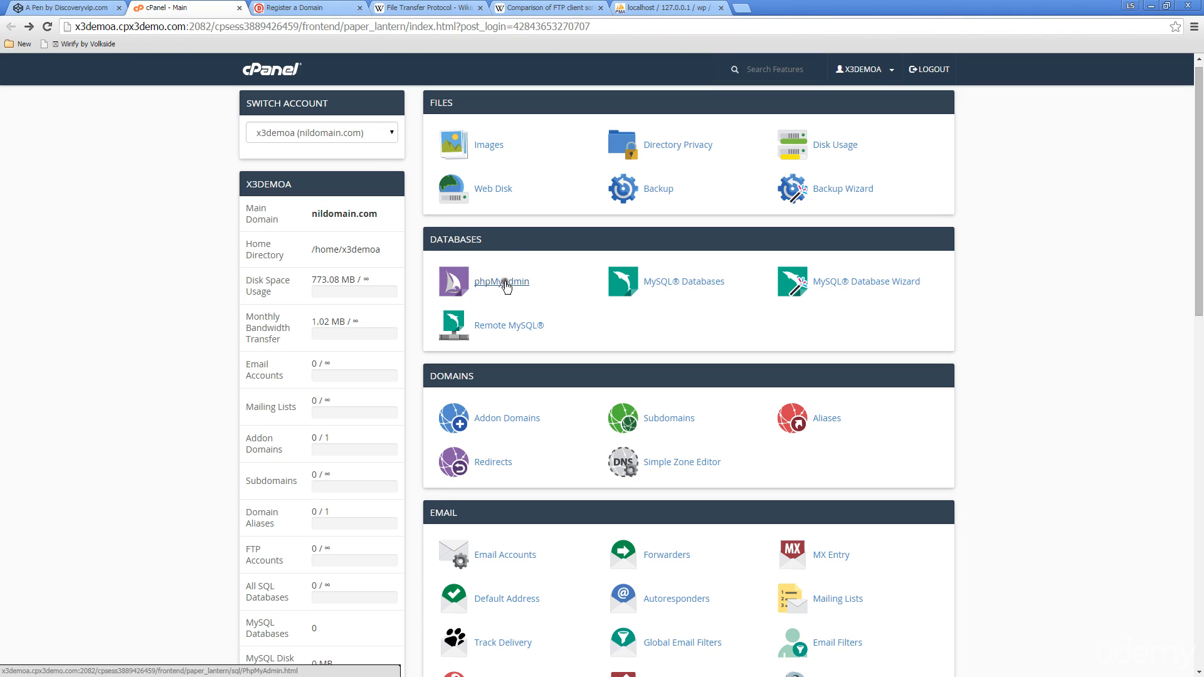
left_click(646, 7)
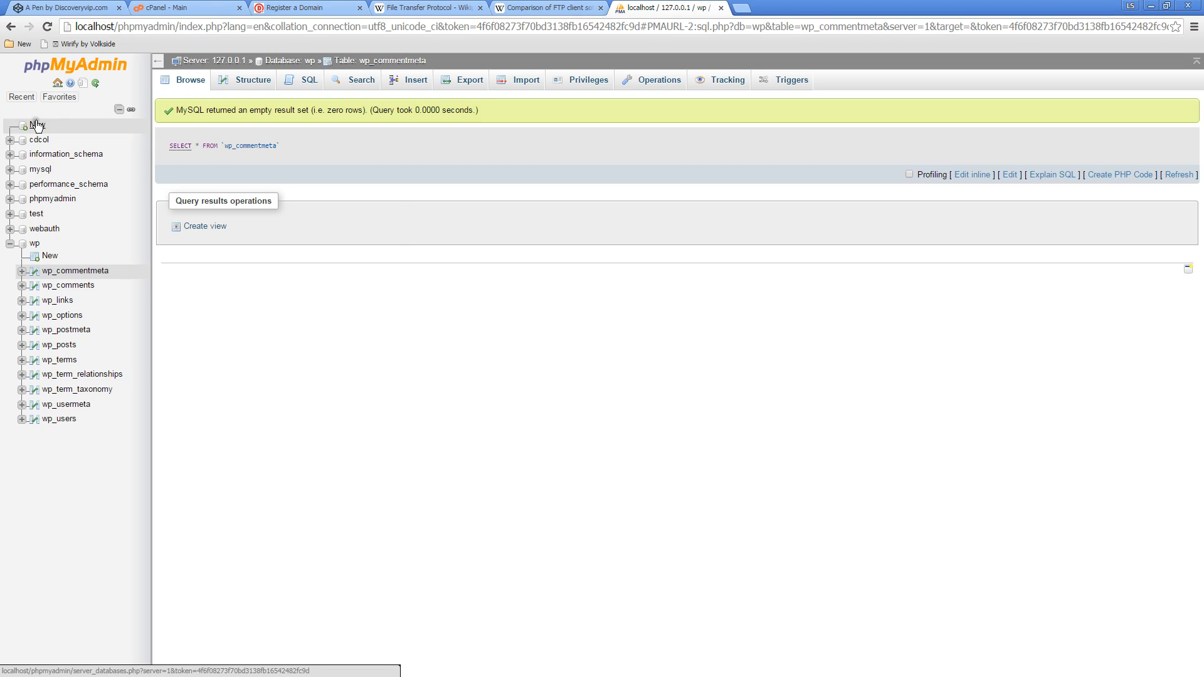
left_click(293, 62)
left_click(238, 444)
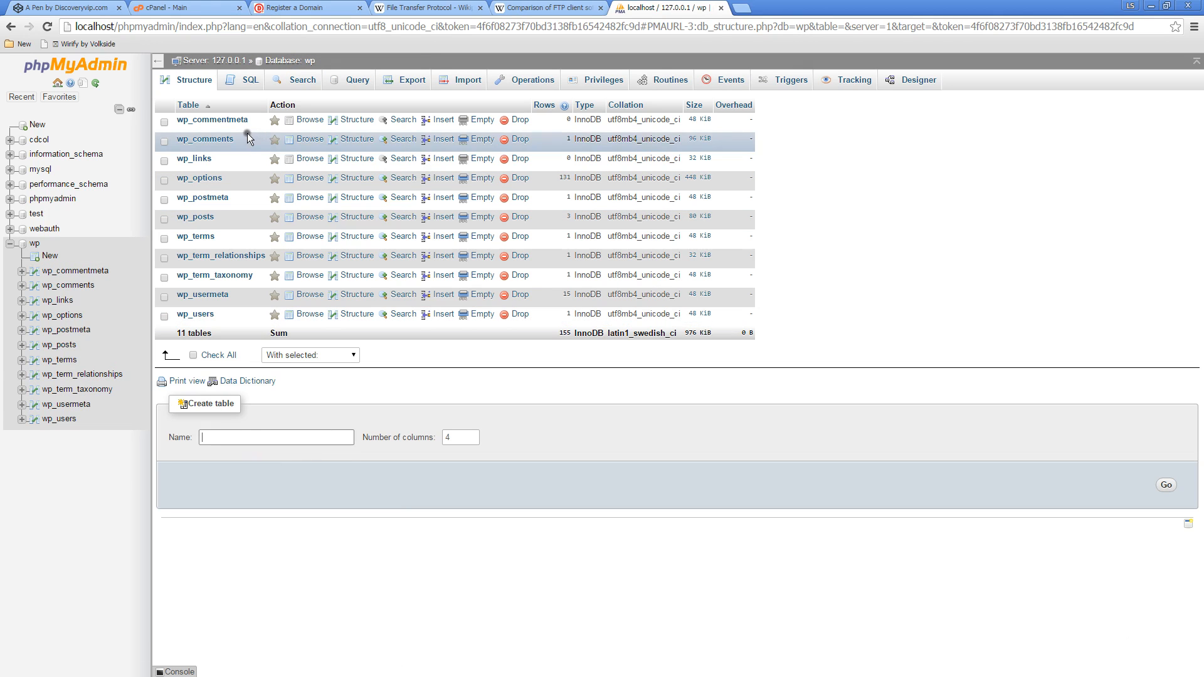
Create a new database named newdata on the local server
left_click(228, 61)
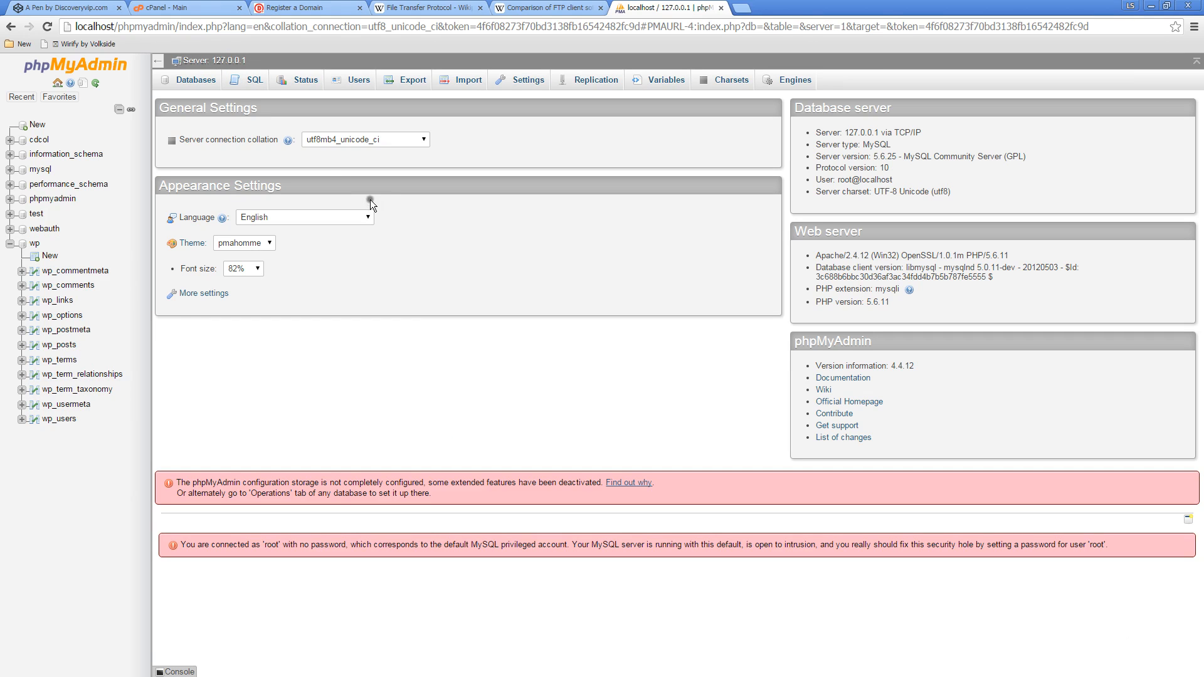
left_click(195, 81)
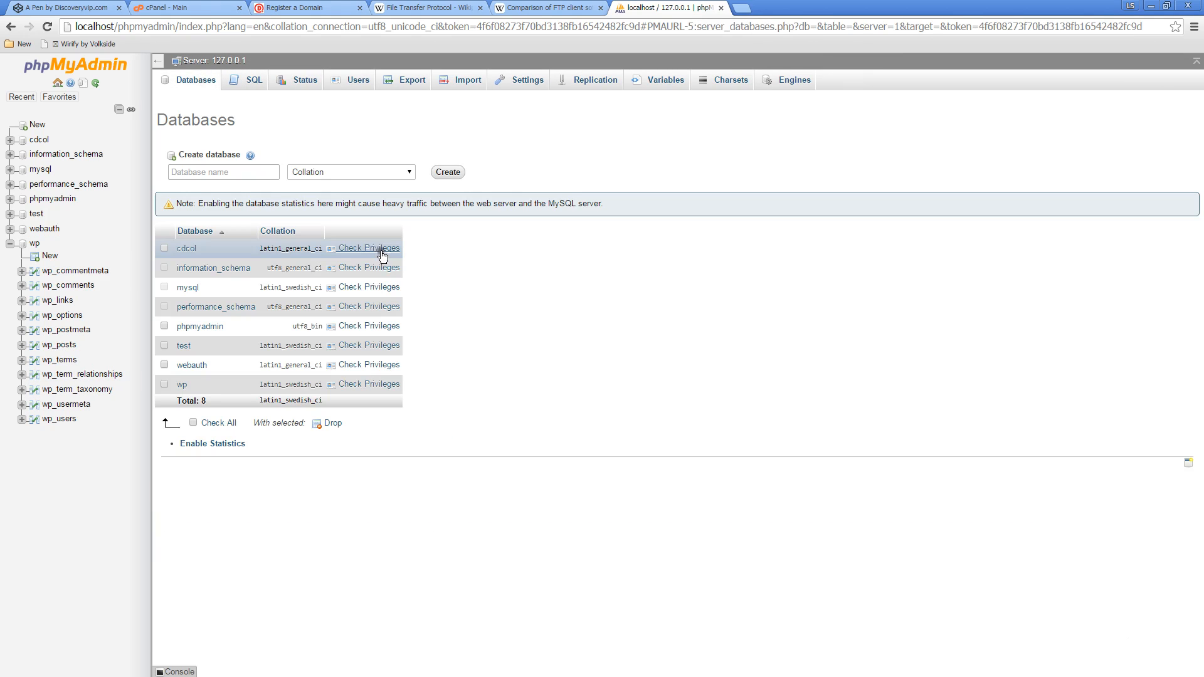
left_click(254, 179)
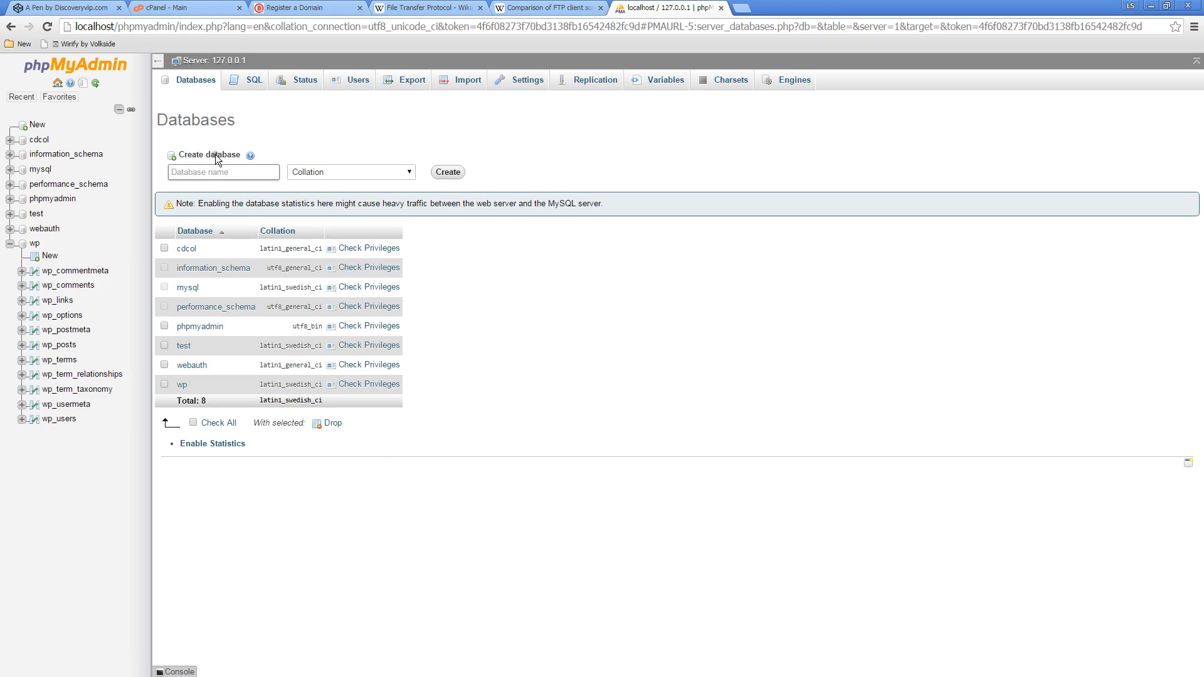
left_click(198, 172)
type("newdata")
left_click(452, 172)
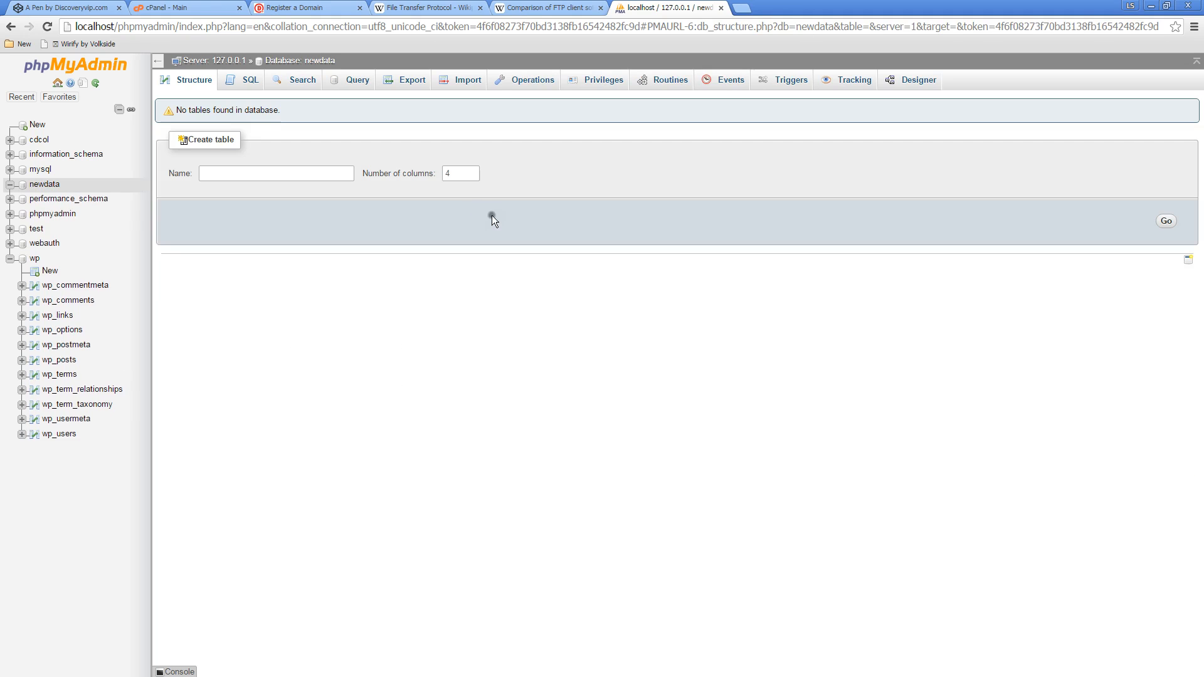
Start a table named first with 4 columns in the newdata database
left_click(39, 184)
type("first")
left_click(1164, 223)
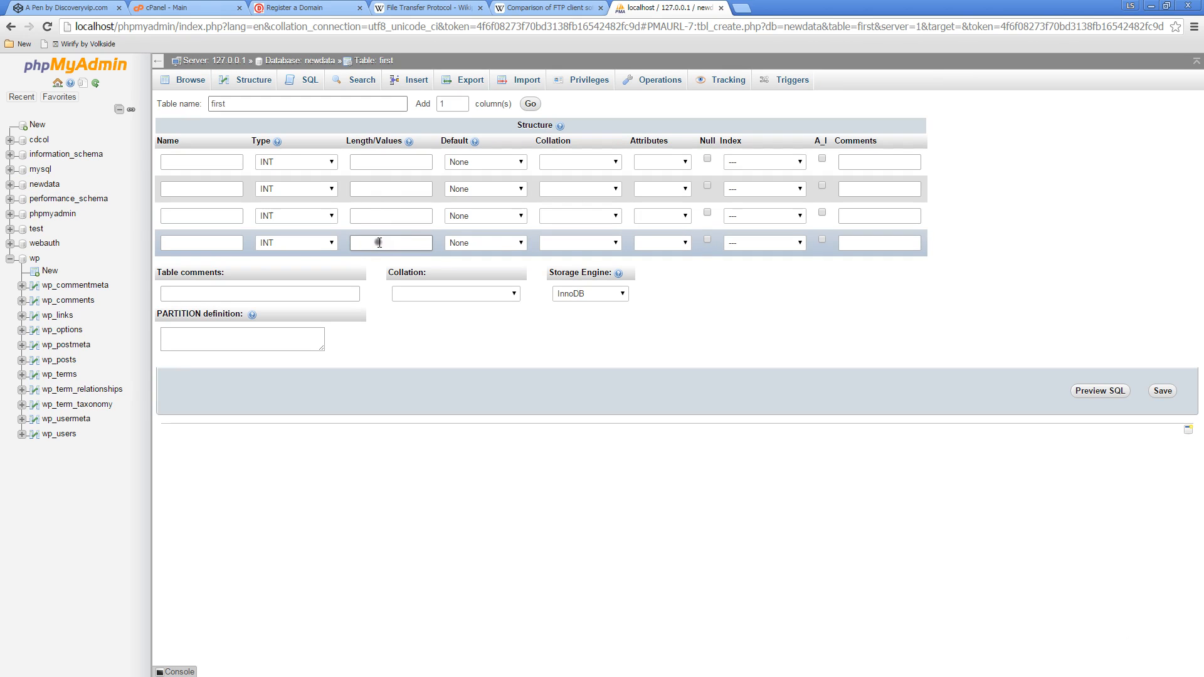
Define the first column as id, INT with length 11, and make it the auto-incrementing primary key
left_click(212, 162)
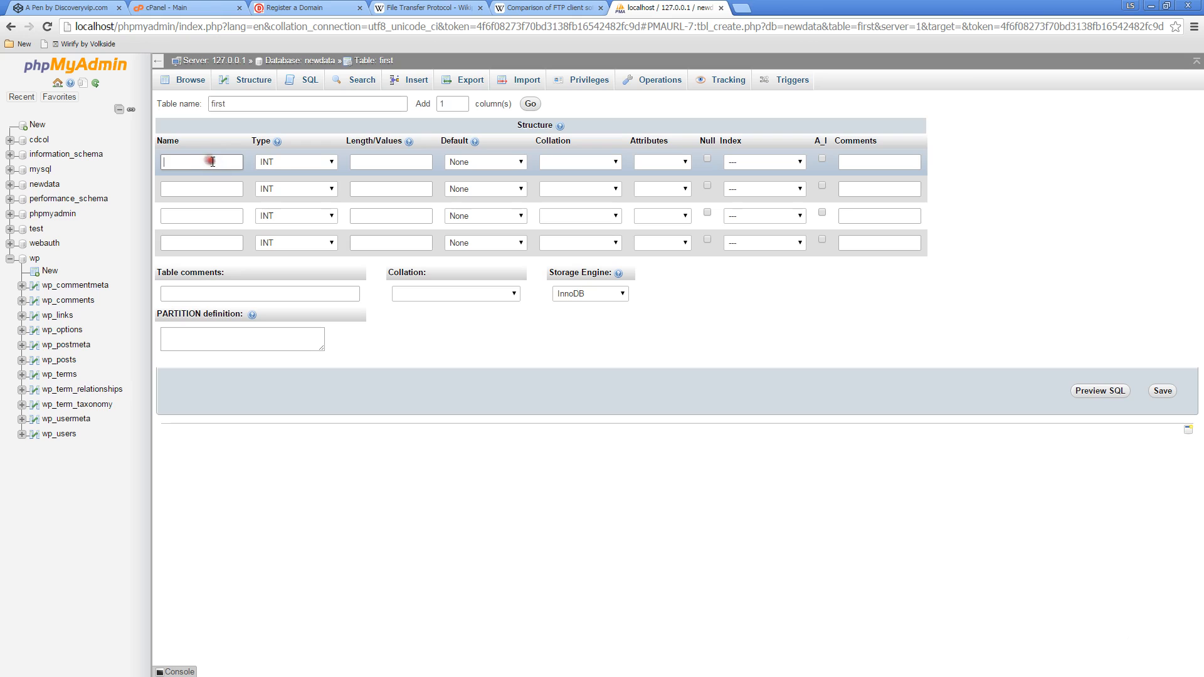
type("id")
left_click(389, 166)
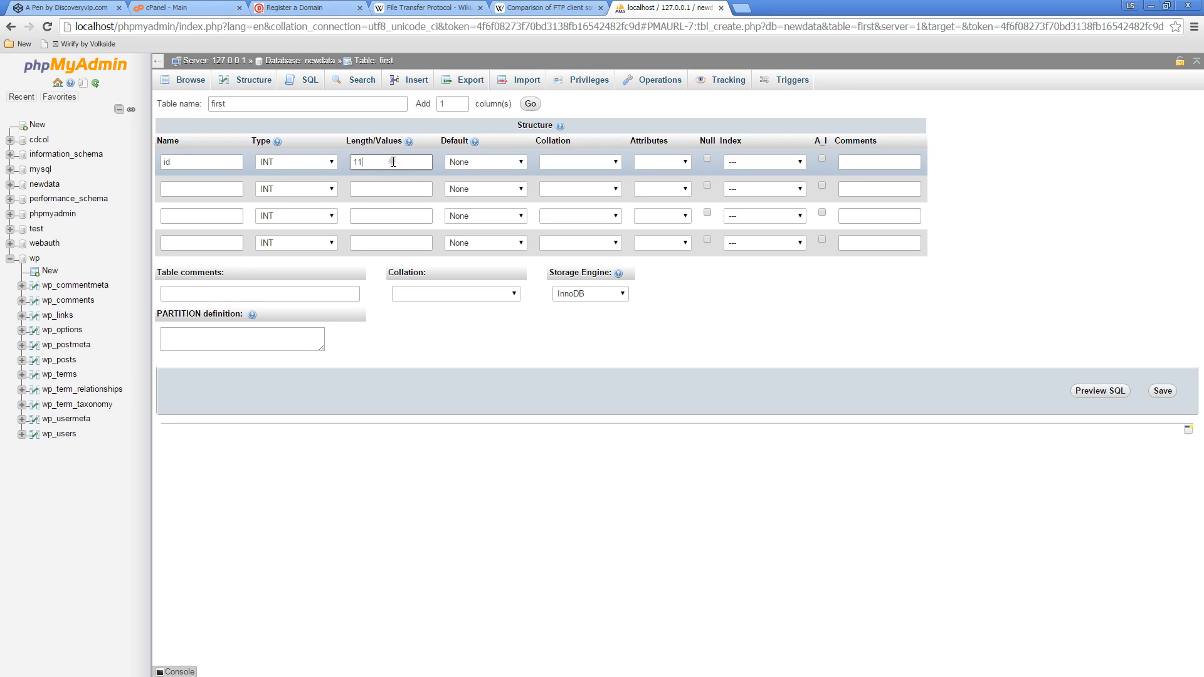
left_click(821, 158)
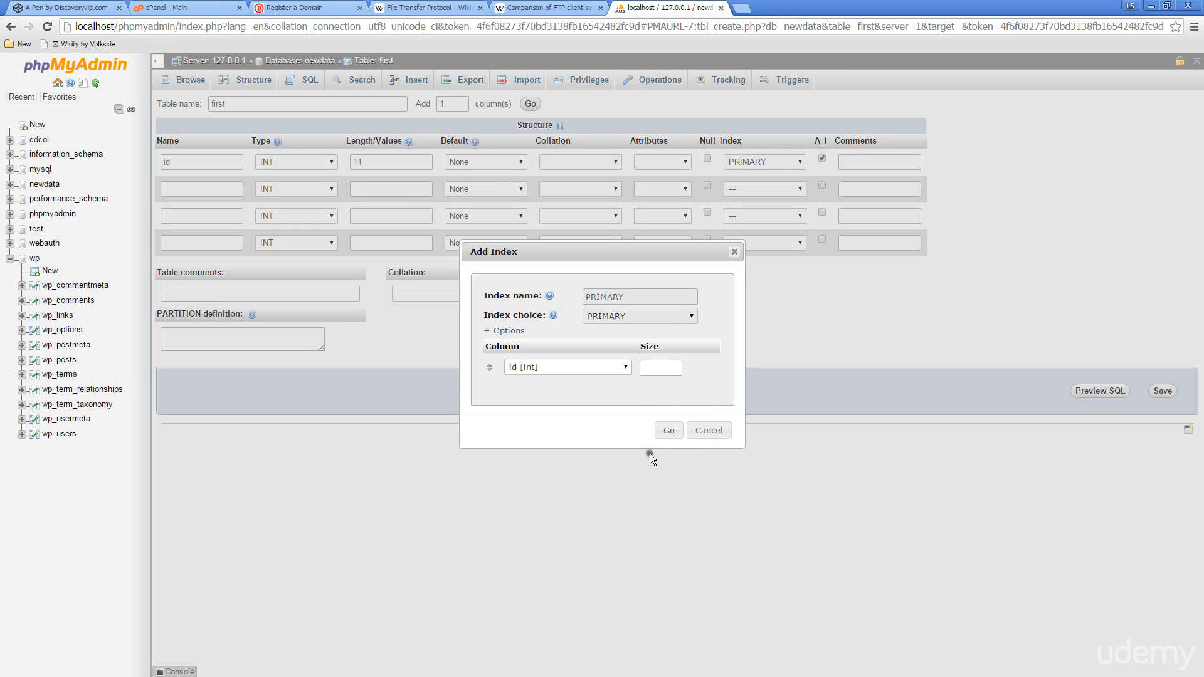
left_click(668, 431)
Define the second column as one, INT with length 11
left_click(218, 188)
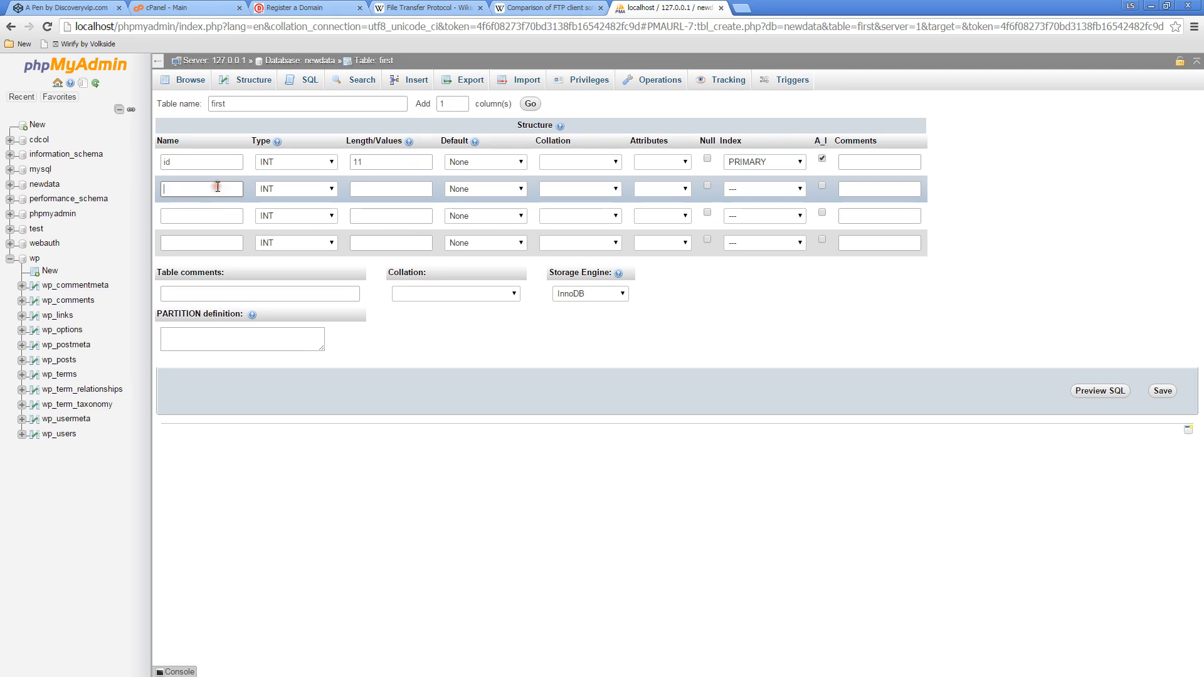
type("one")
left_click(372, 187)
type("11")
Define the third column as textinfo with type VARCHAR and length 255
left_click(218, 216)
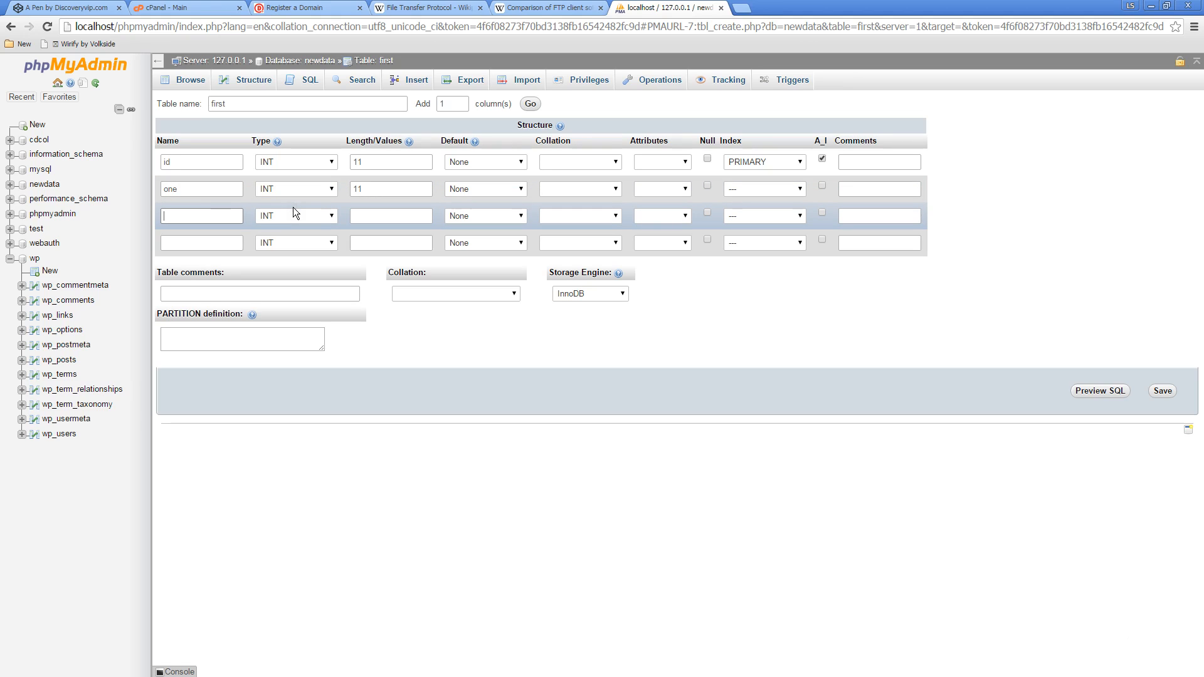
type("textinfo")
left_click(289, 216)
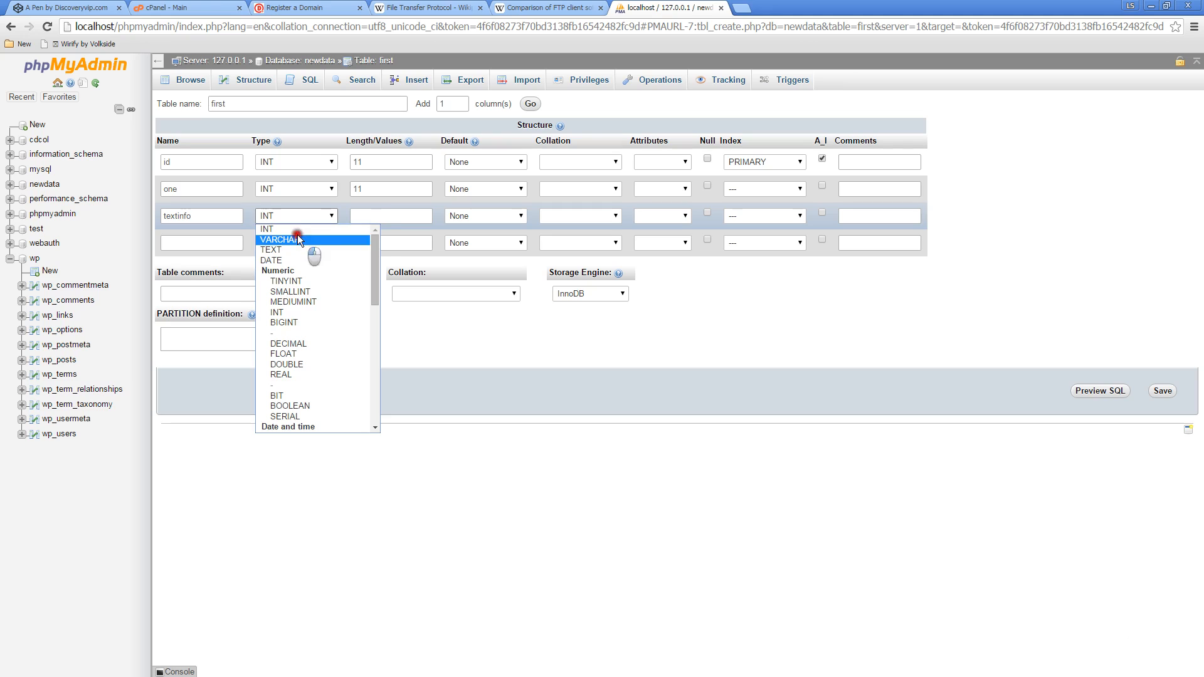
left_click(298, 239)
left_click(370, 217)
type("2")
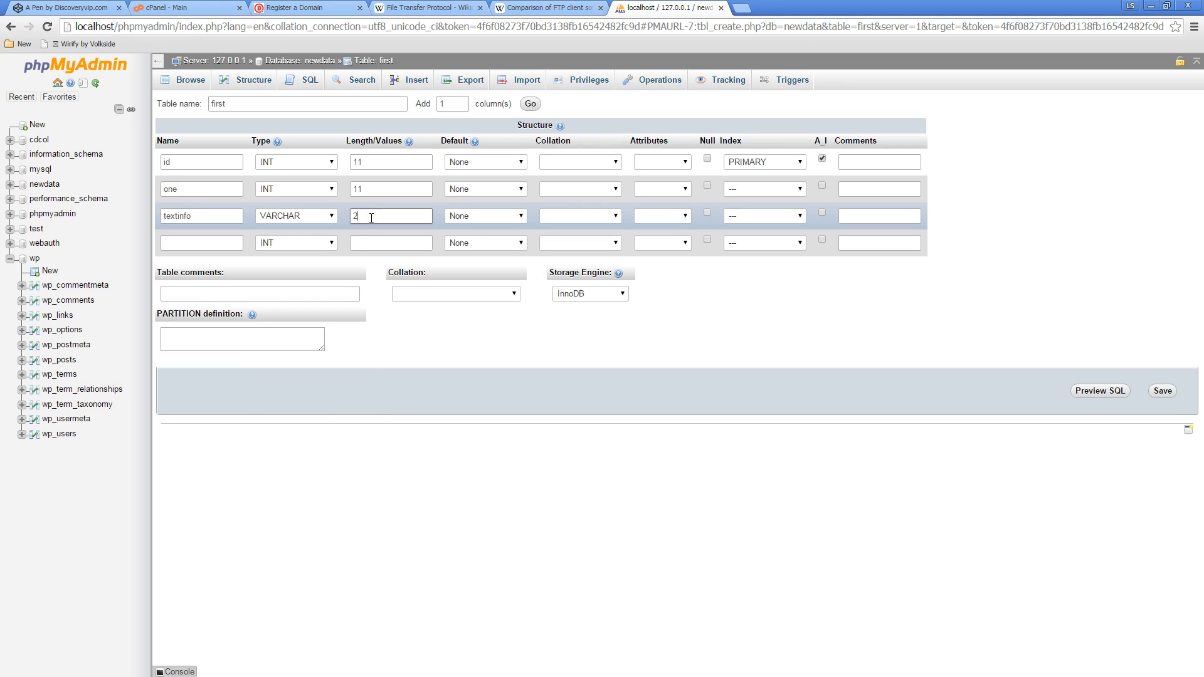
type("55")
Define the fourth column as two with type TEXT and save the table
left_click(215, 243)
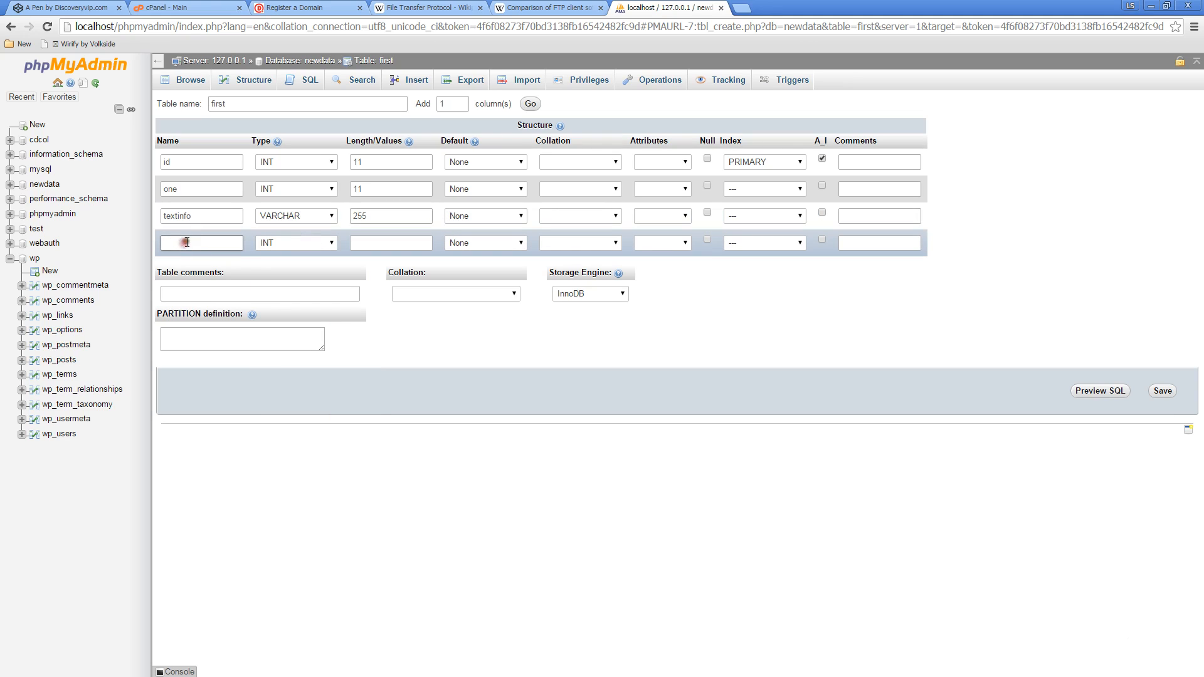
type("two")
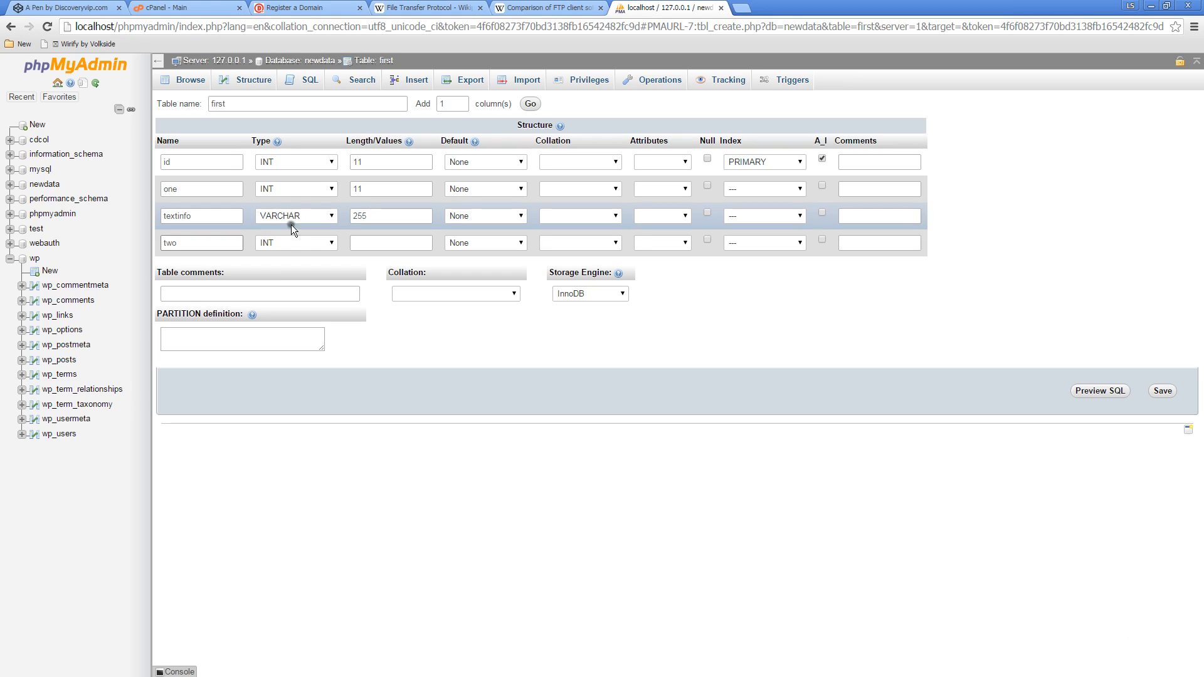
left_click(305, 245)
left_click(314, 272)
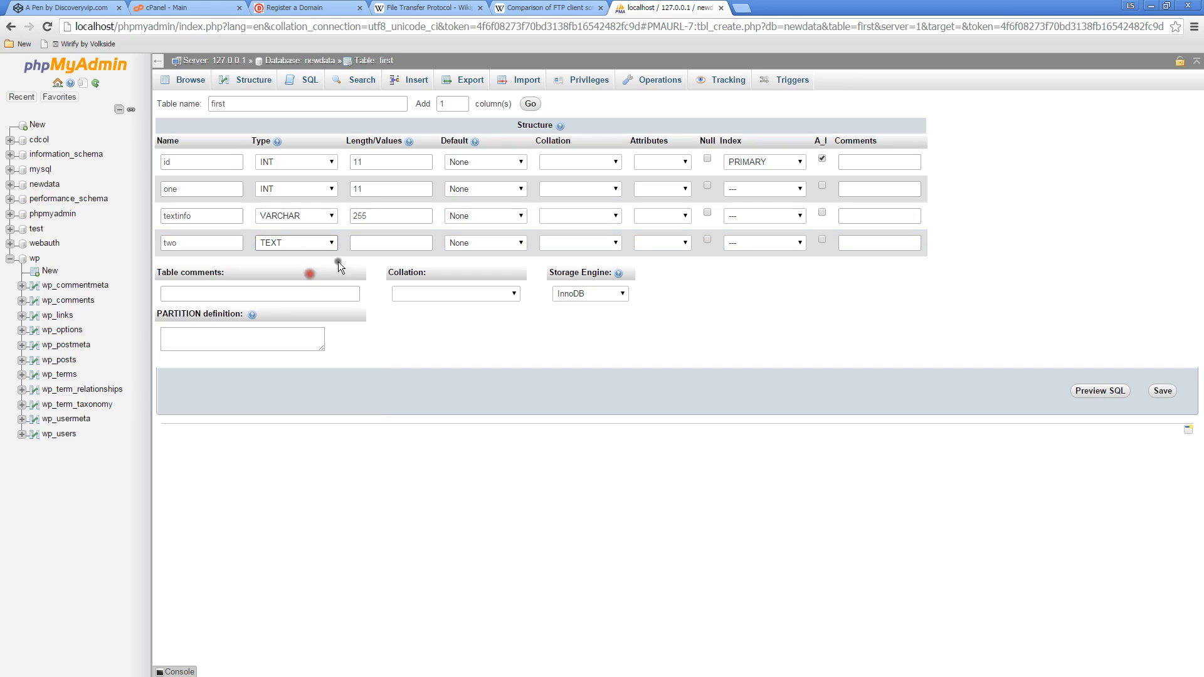
left_click(1160, 391)
left_click(1161, 390)
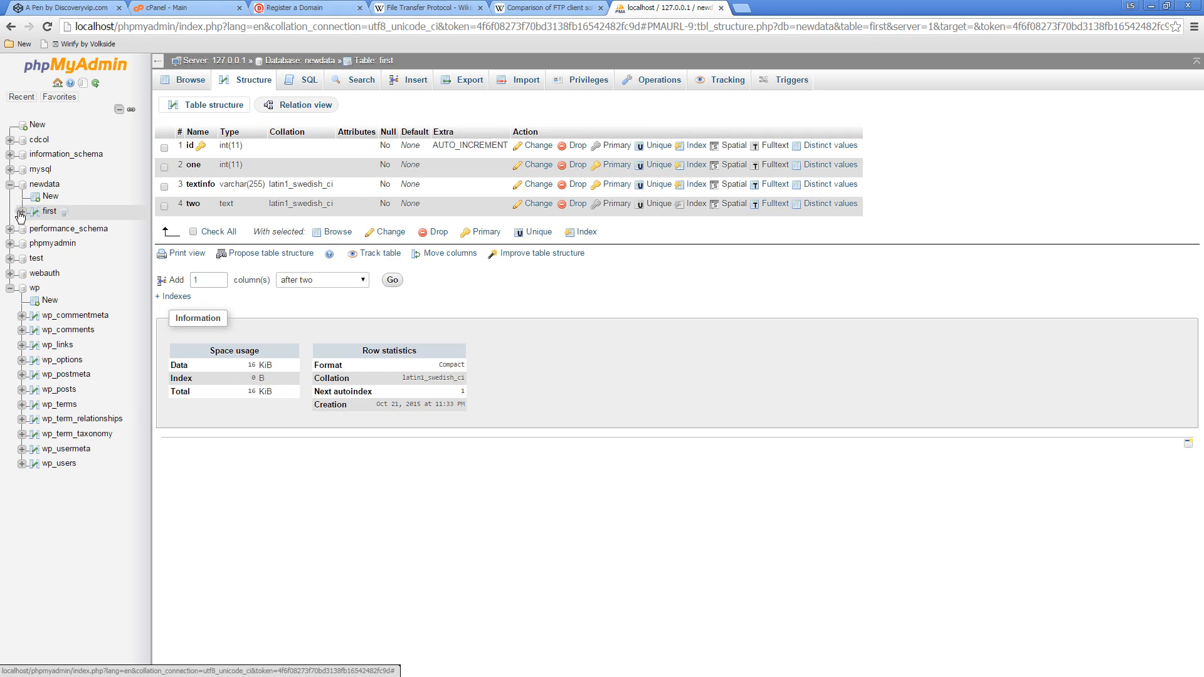
Examine the column list of the first table in the database tree, view the blank new-table form, and return to the table
left_click(21, 213)
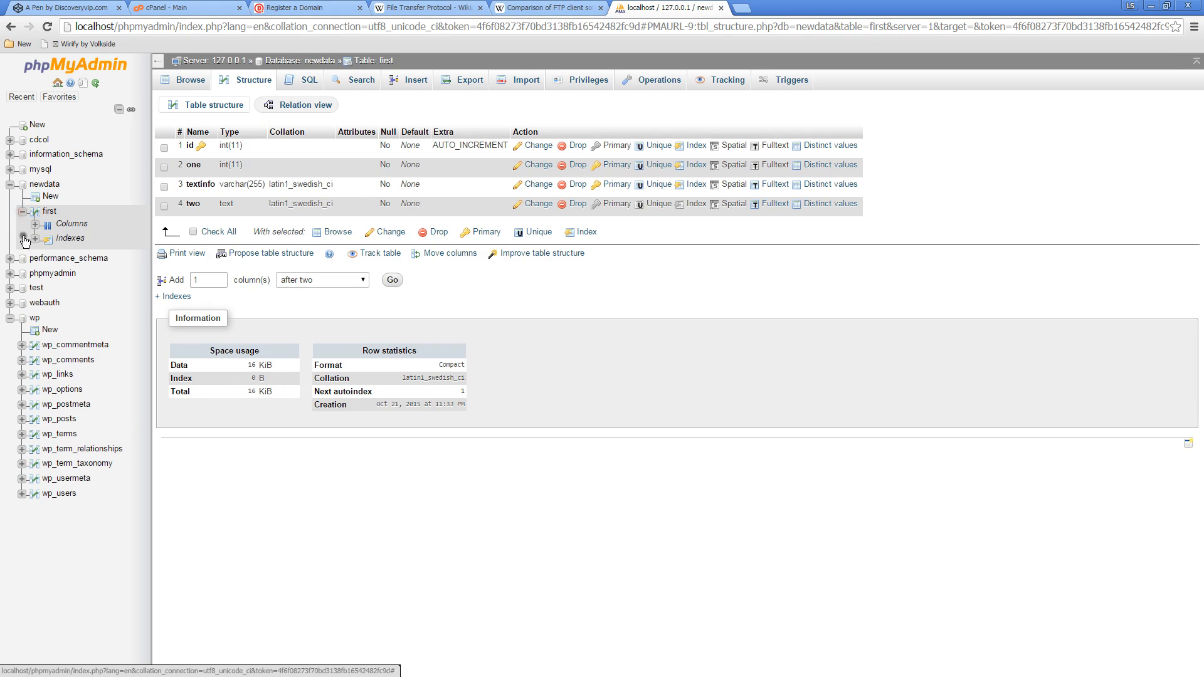
left_click(35, 224)
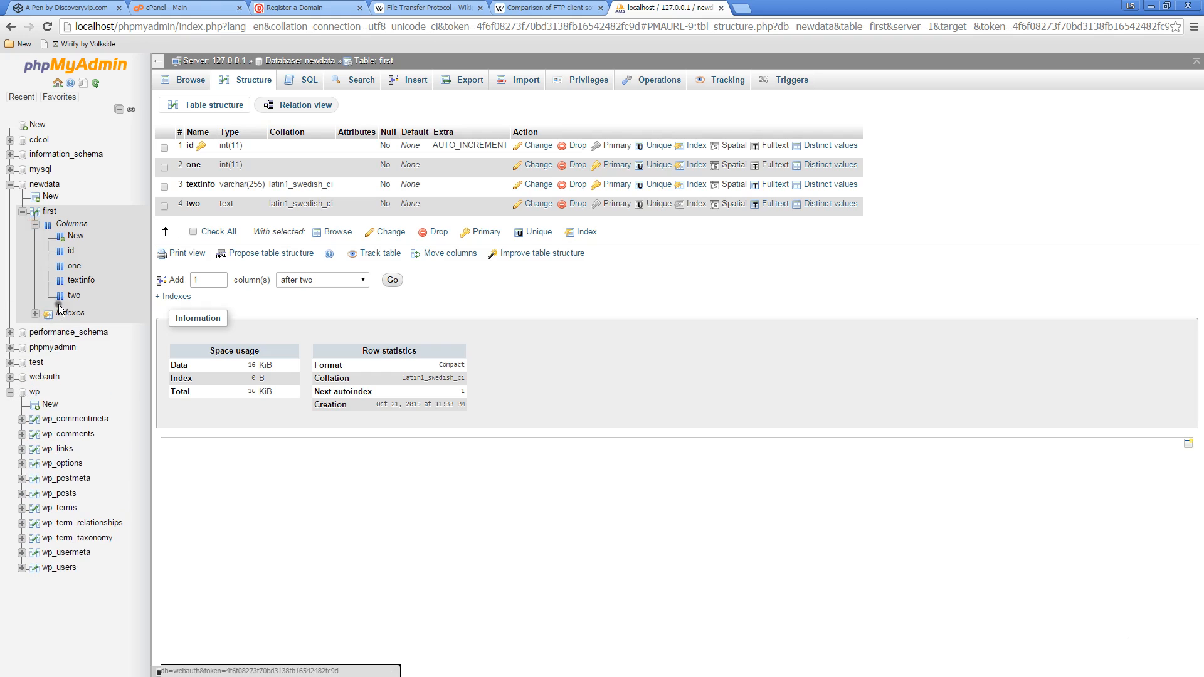
left_click(22, 211)
left_click(50, 196)
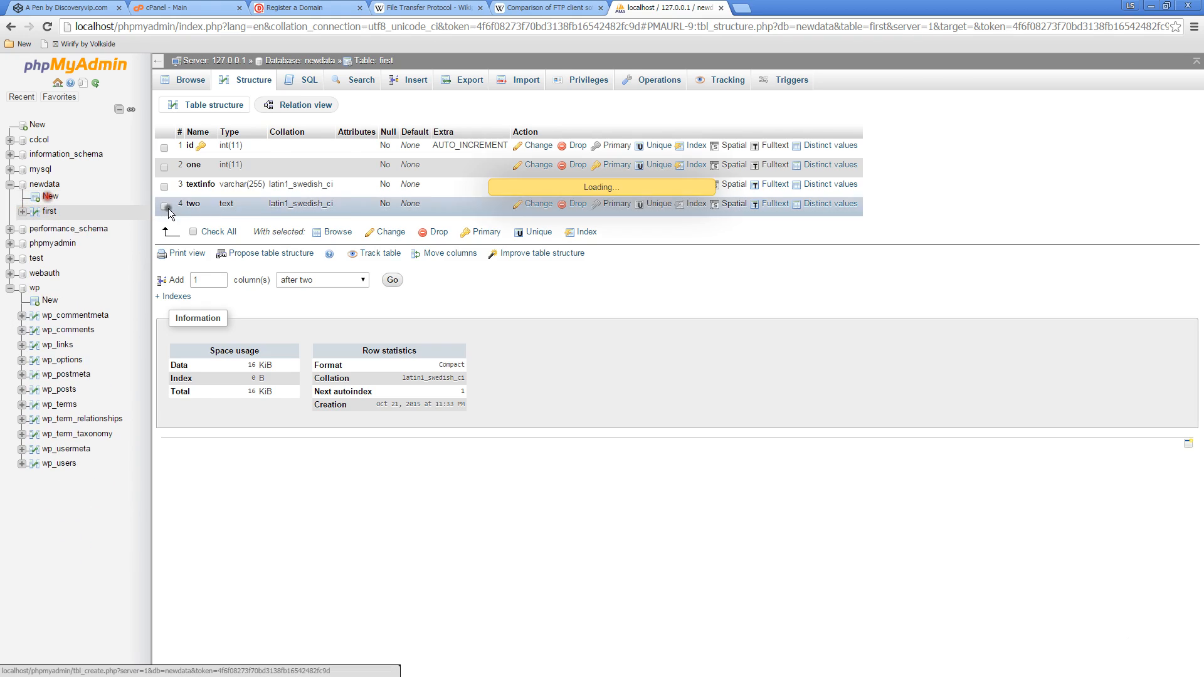
left_click(49, 212)
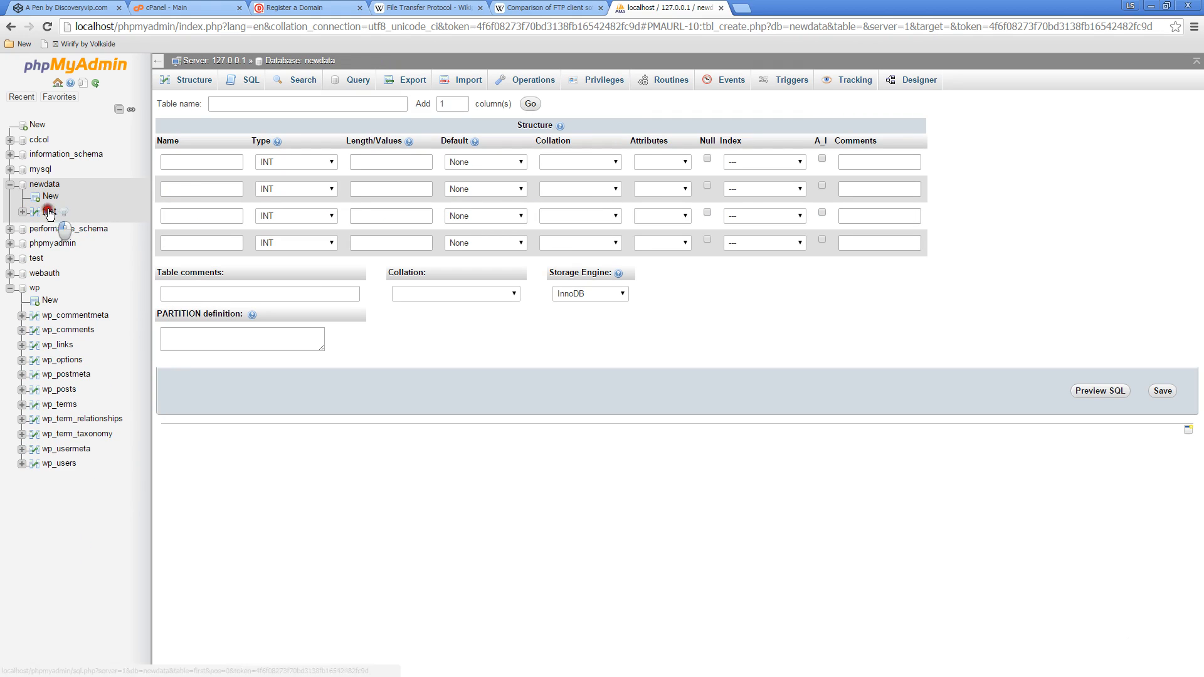
In the structure of the first table, set the number of columns to add to 2 and review the placement choices without adding them
left_click(250, 95)
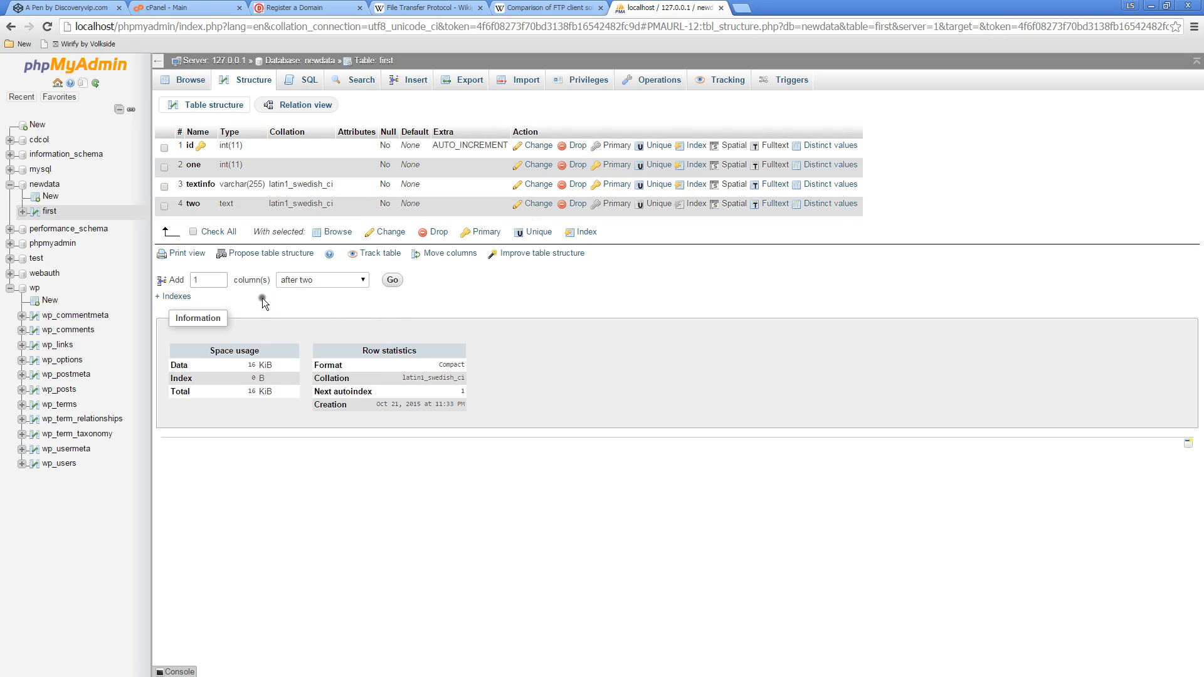
left_click(219, 277)
left_click(361, 280)
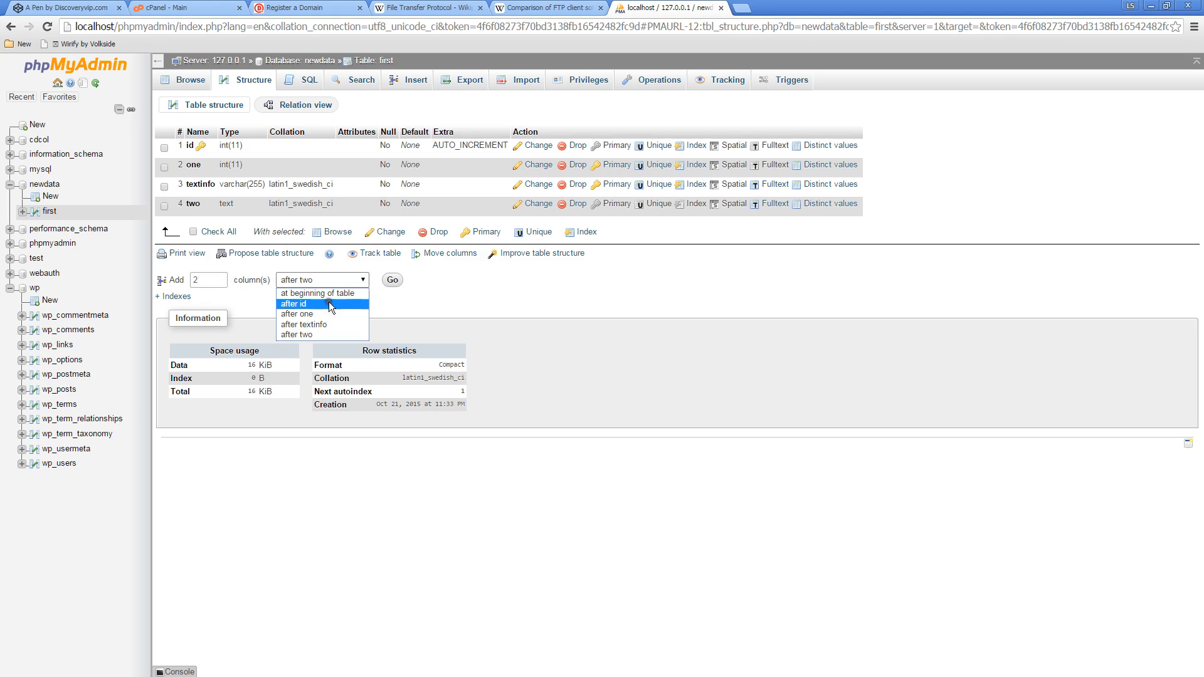
left_click(758, 511)
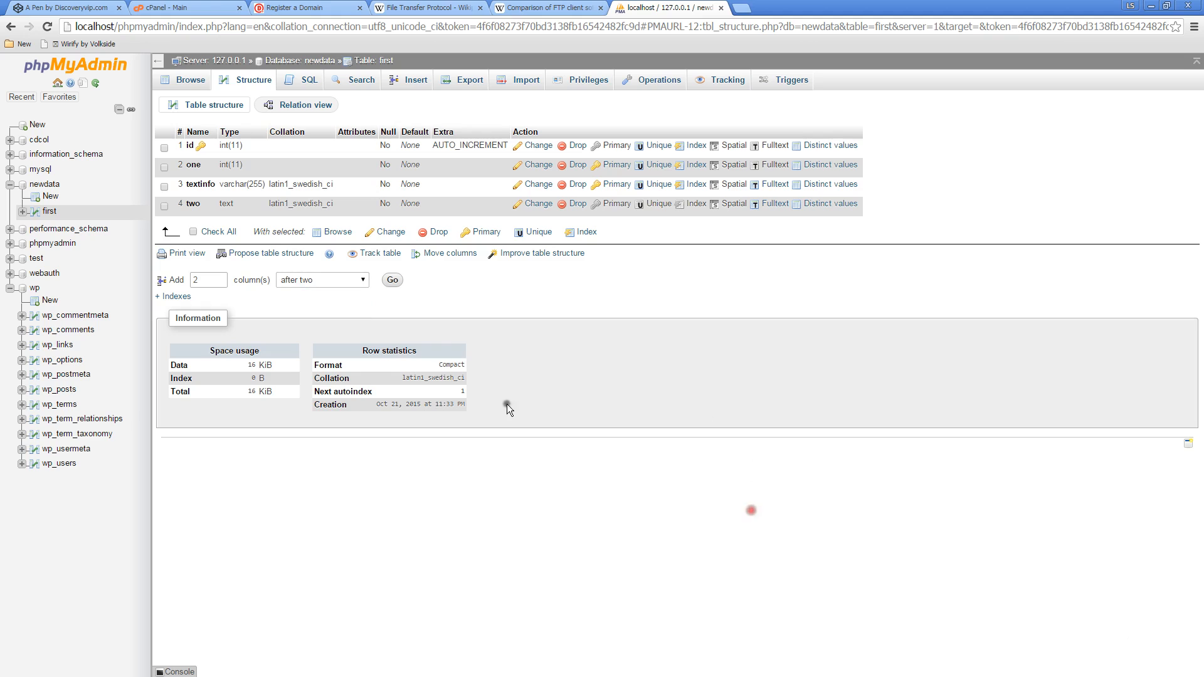
Open the SQL query editor for the first table and look through its columns id, one, textinfo and two
left_click(307, 82)
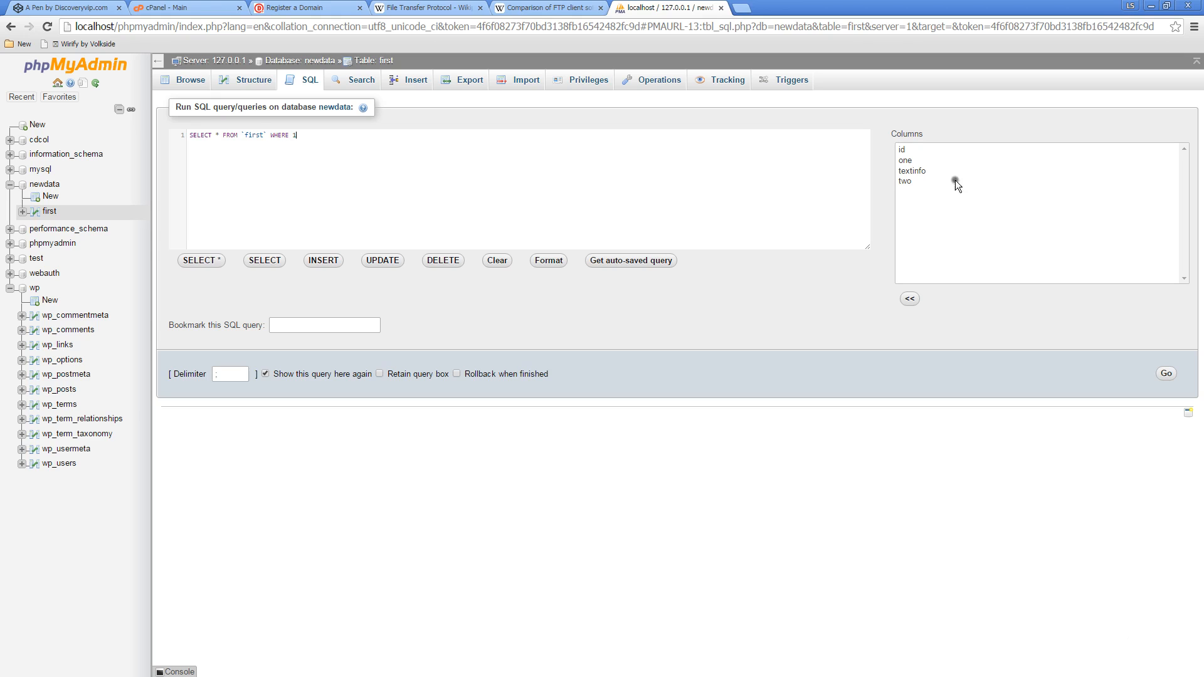
left_click(901, 149)
left_click(906, 161)
left_click(915, 172)
left_click(915, 184)
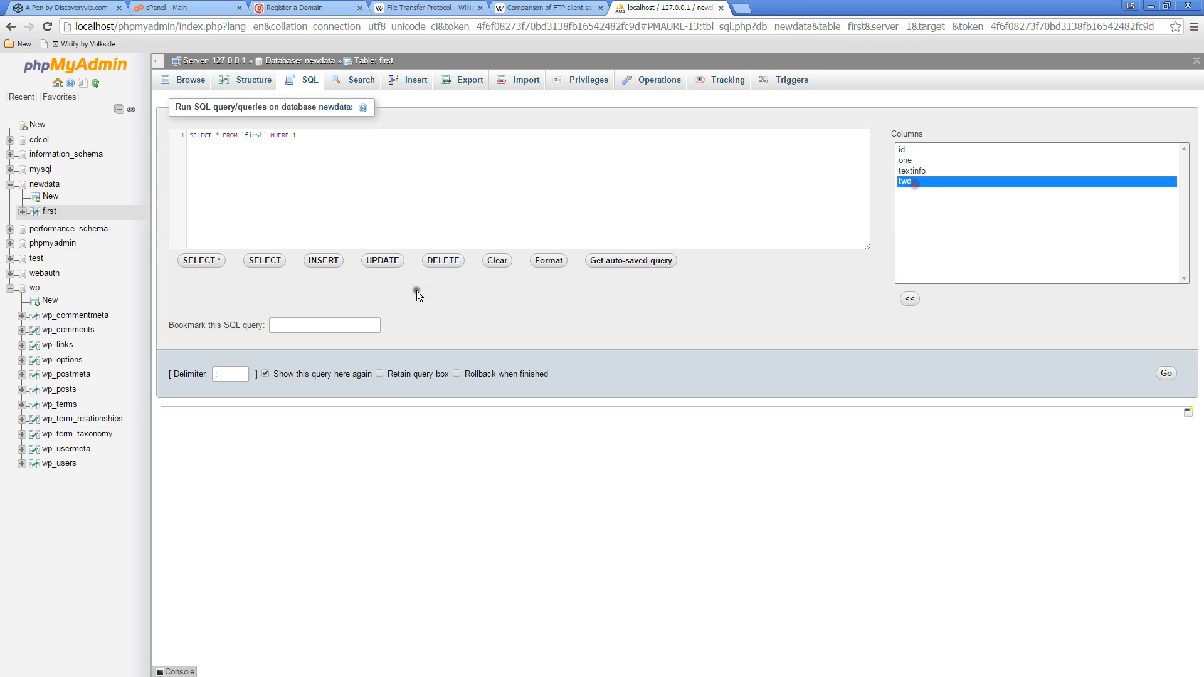
Try the INSERT, SELECT, UPDATE and DELETE query templates for the first table, and clear the query
left_click(320, 262)
left_click(264, 260)
left_click(395, 261)
left_click(437, 261)
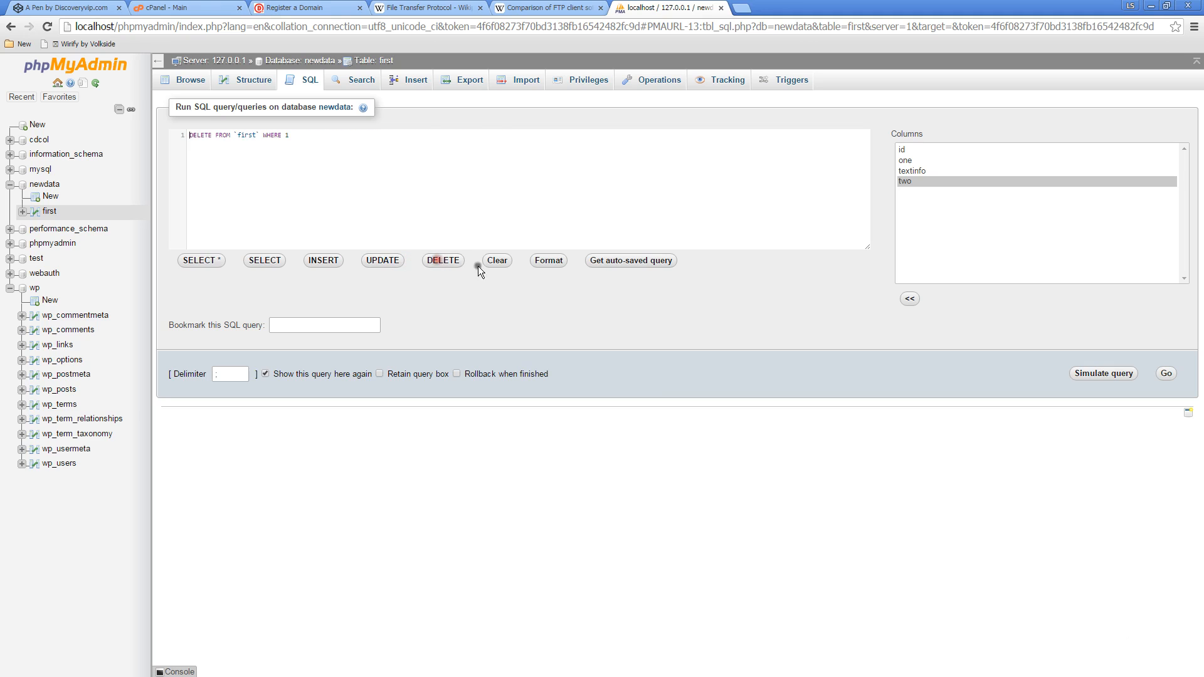
left_click(495, 261)
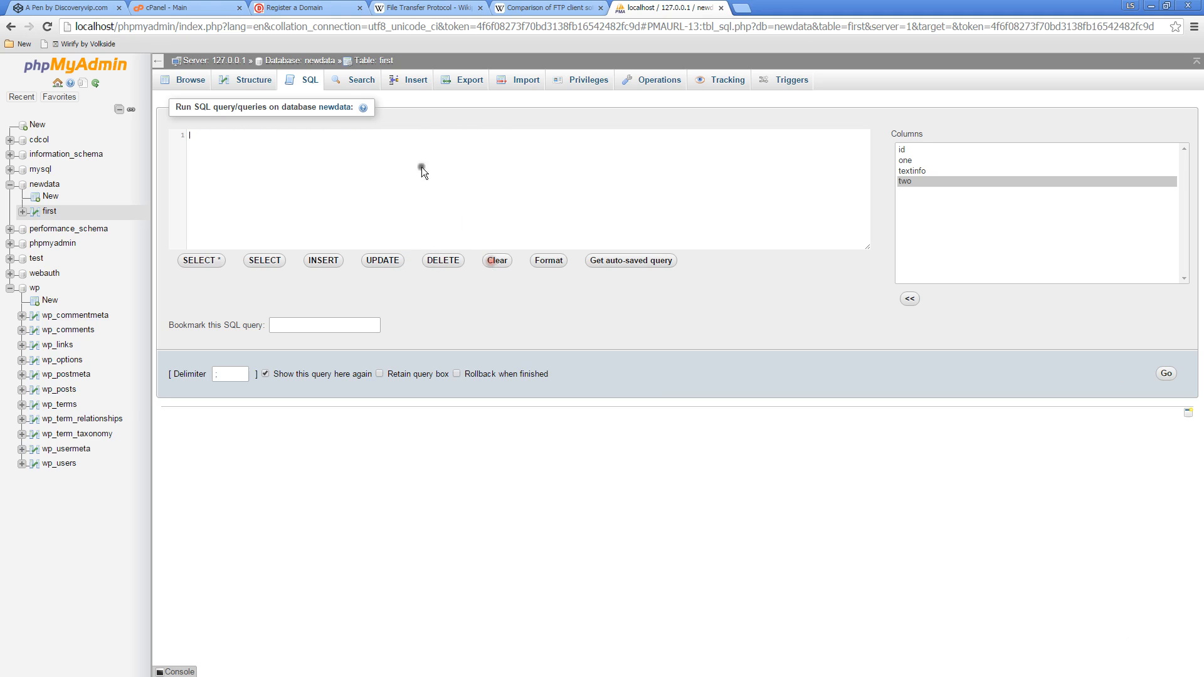
Insert a row into the first table with one 1212, textinfo dsdf and two sdfsdfsdfsdf, and highlight the resulting INSERT statement
left_click(352, 87)
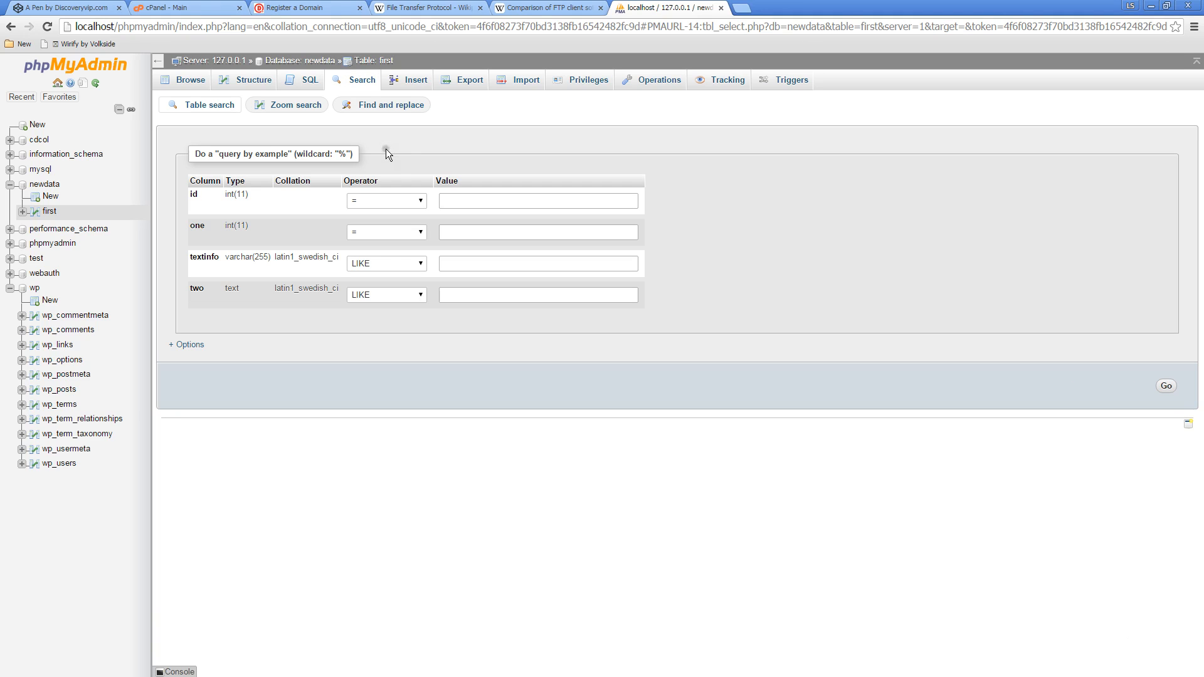
left_click(399, 77)
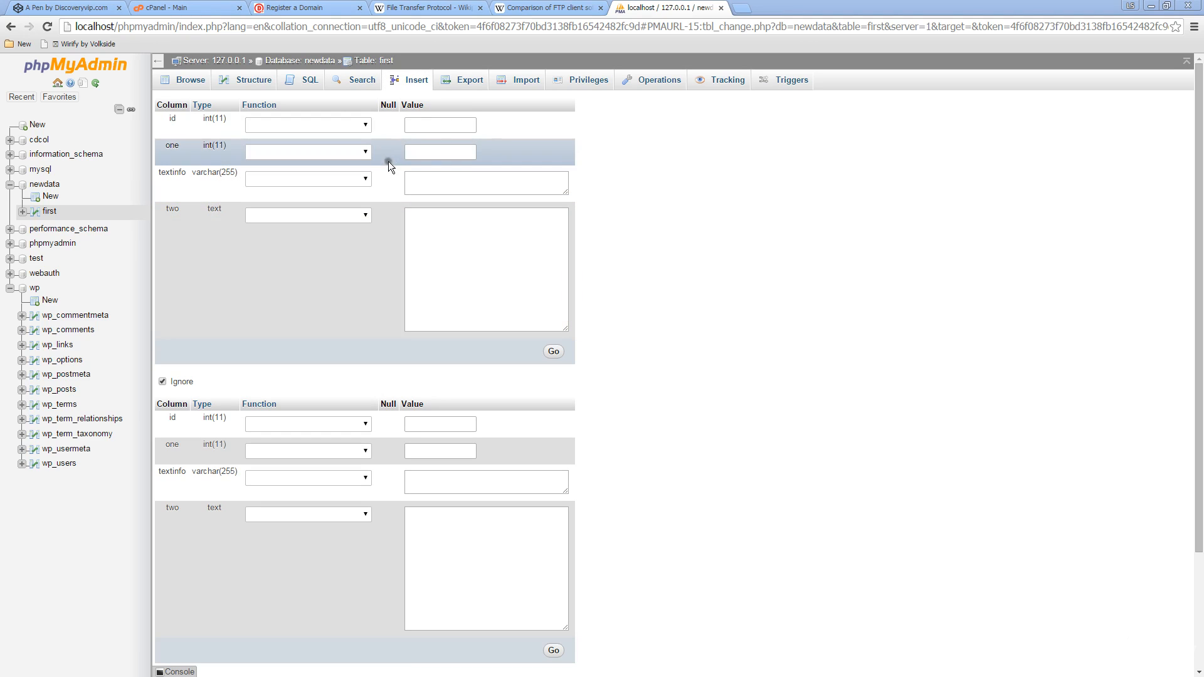
left_click(444, 123)
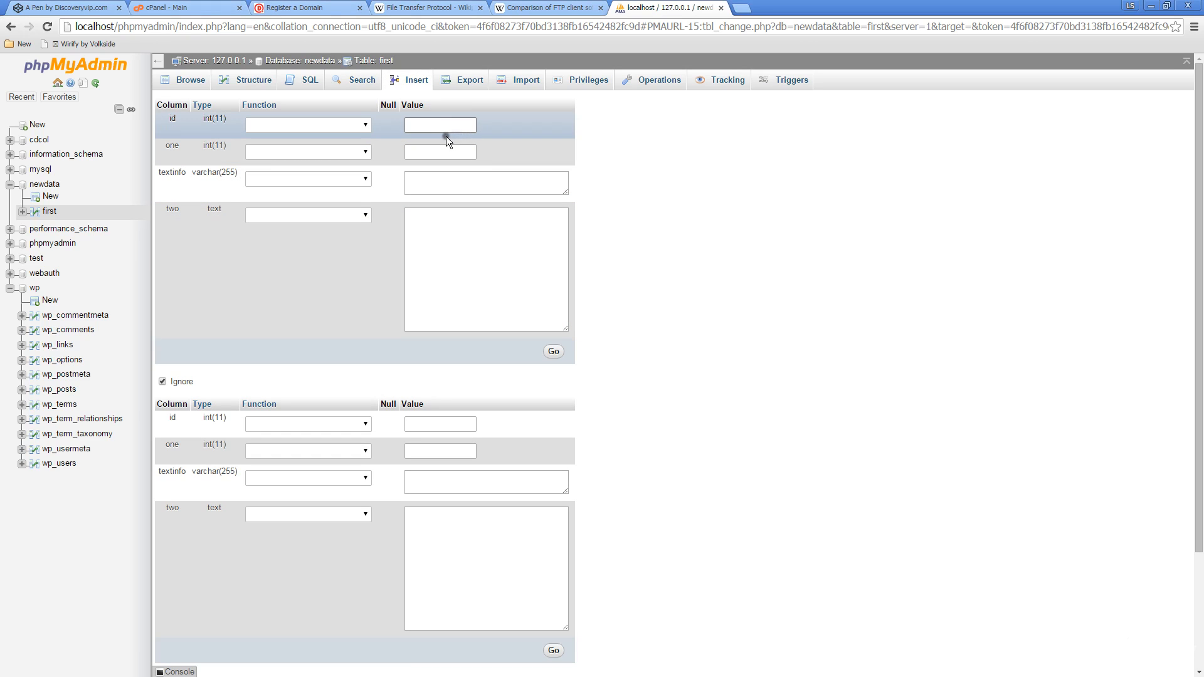
left_click(430, 157)
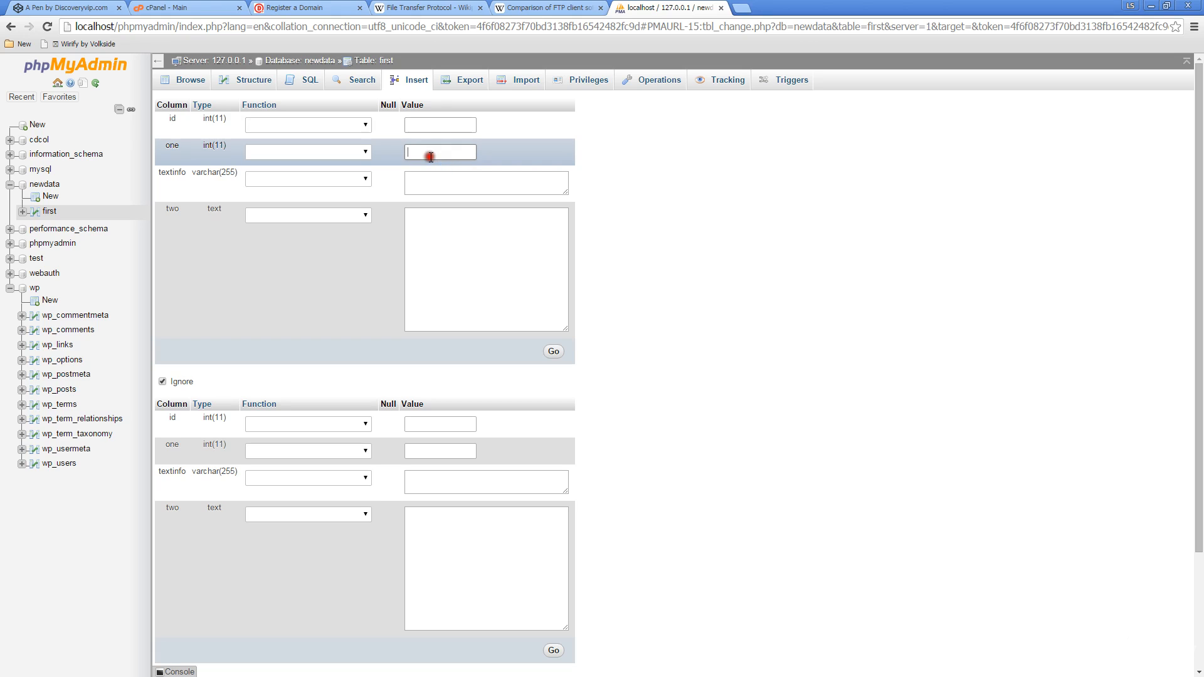
type("1212")
left_click(429, 183)
type("dsdf")
left_click(434, 236)
type("sdfsdfsdfsdf")
left_click(554, 350)
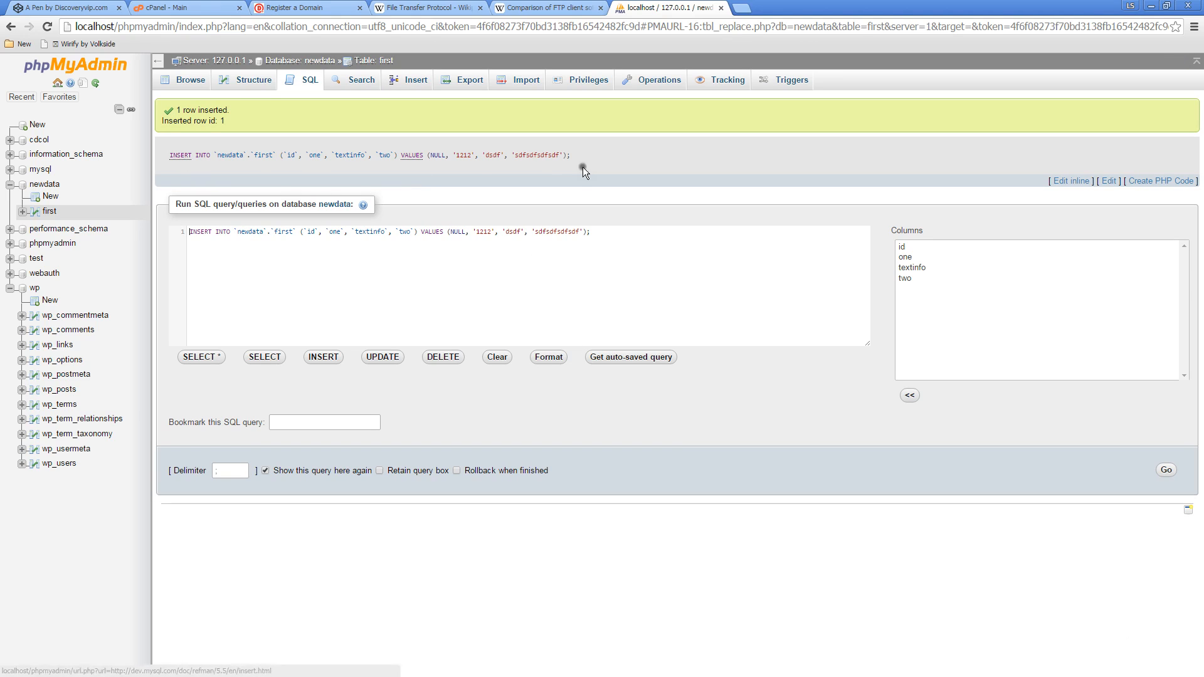
left_click_drag(585, 162, 164, 164)
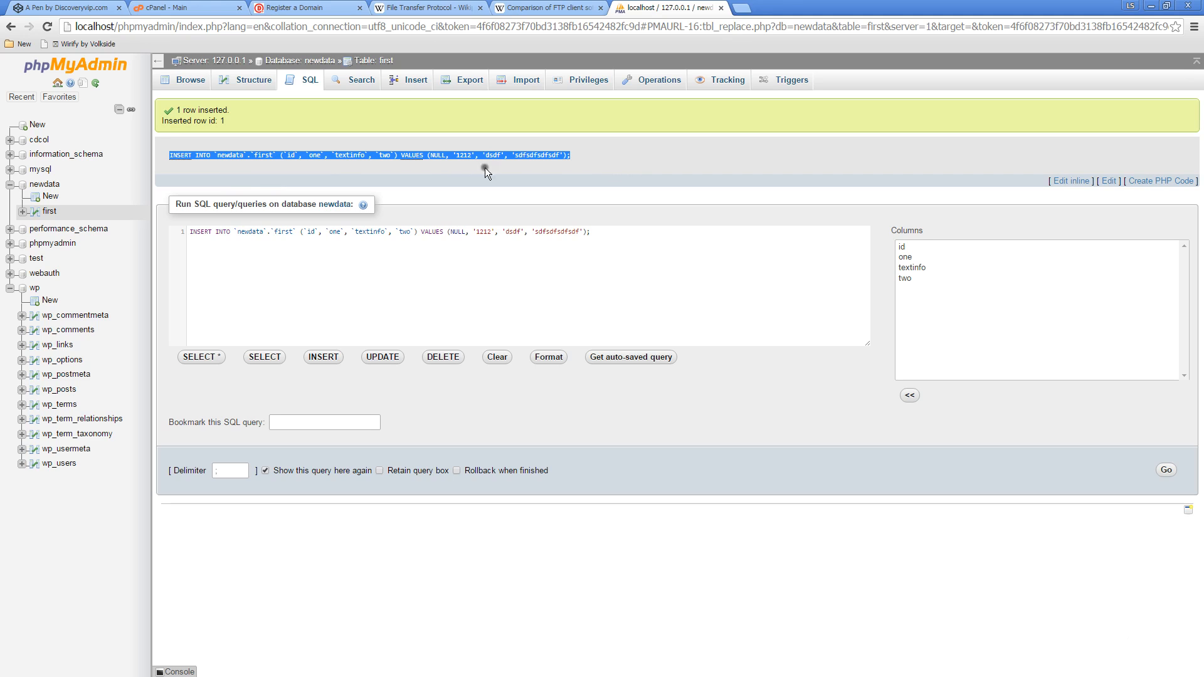
Export the first table in SQL format using the custom method, with the output viewed as text
left_click(465, 80)
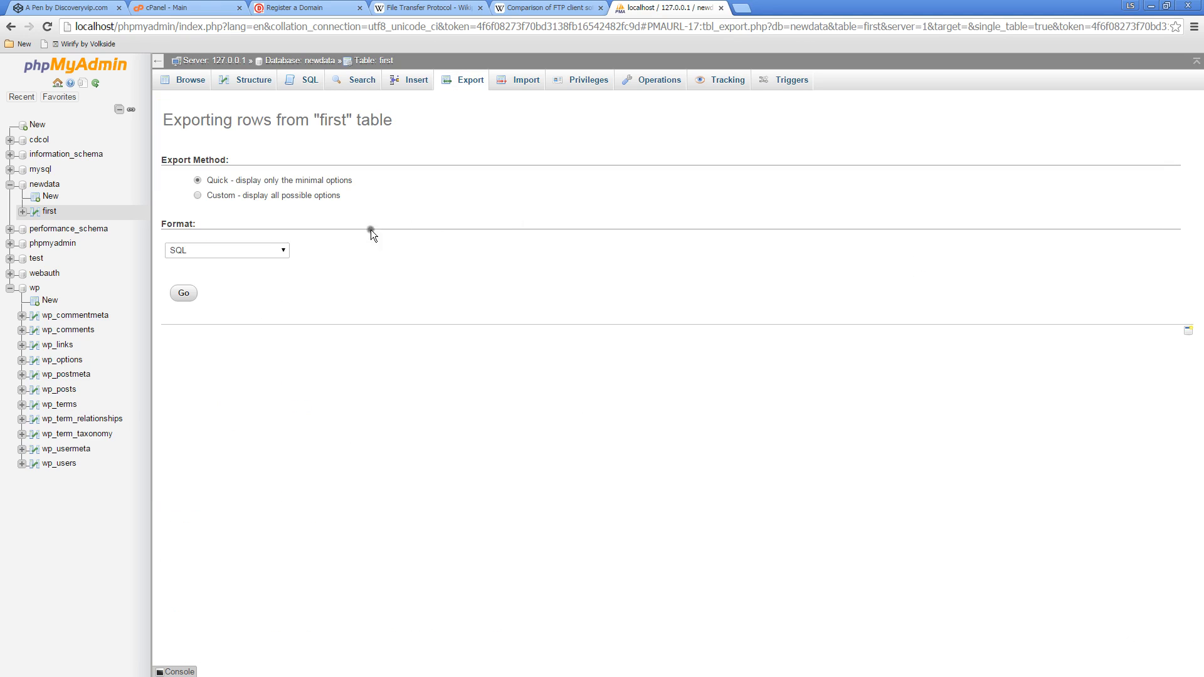
left_click(197, 196)
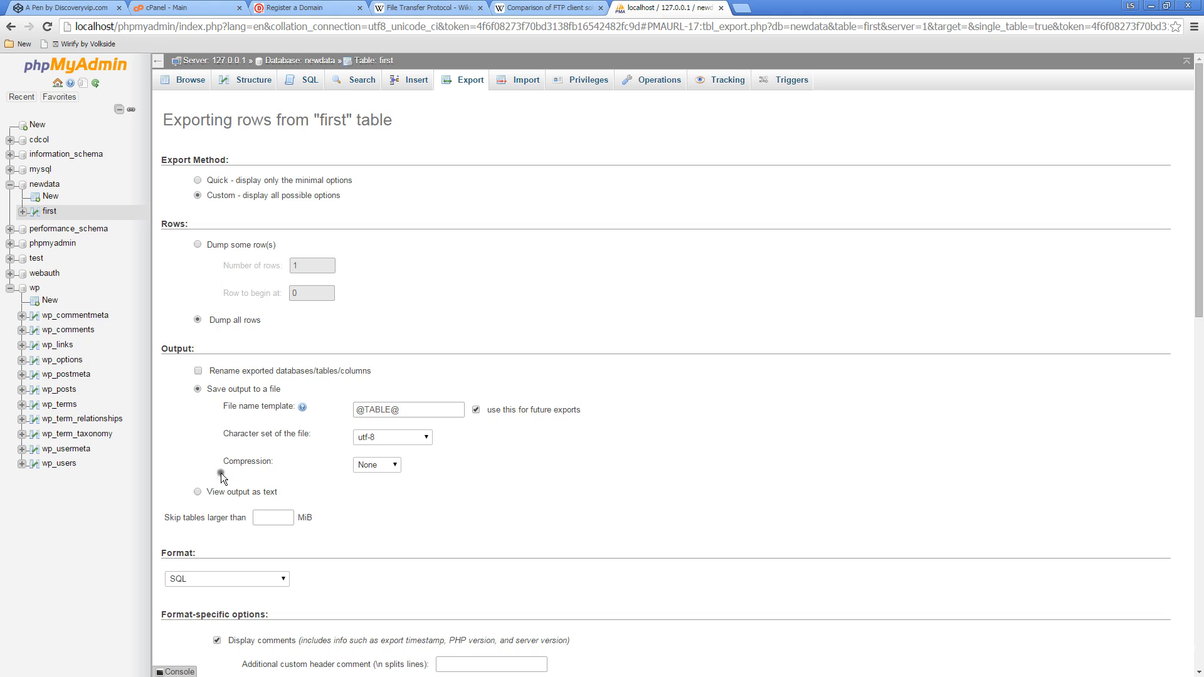
left_click(198, 491)
scroll(278, 407, "down", 5)
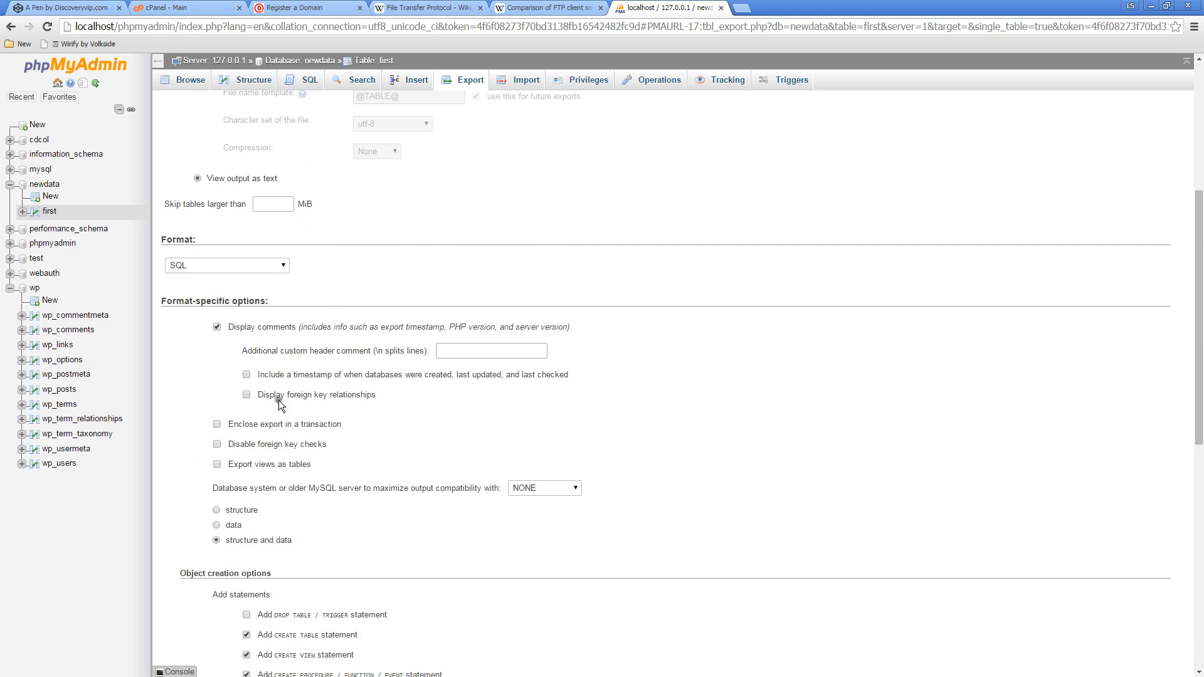
scroll(279, 404, "down", 9)
left_click(188, 624)
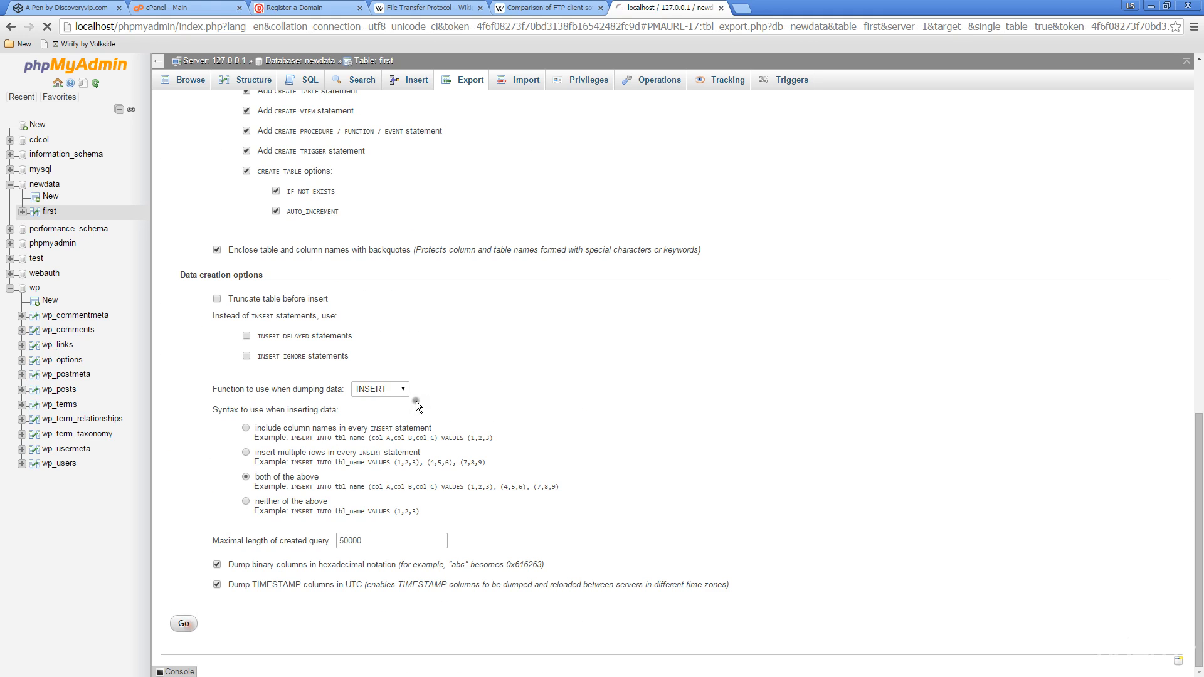
Examine the exported SQL text of the first table, highlighting its CREATE TABLE and INSERT INTO statements
scroll(345, 299, "down", 2)
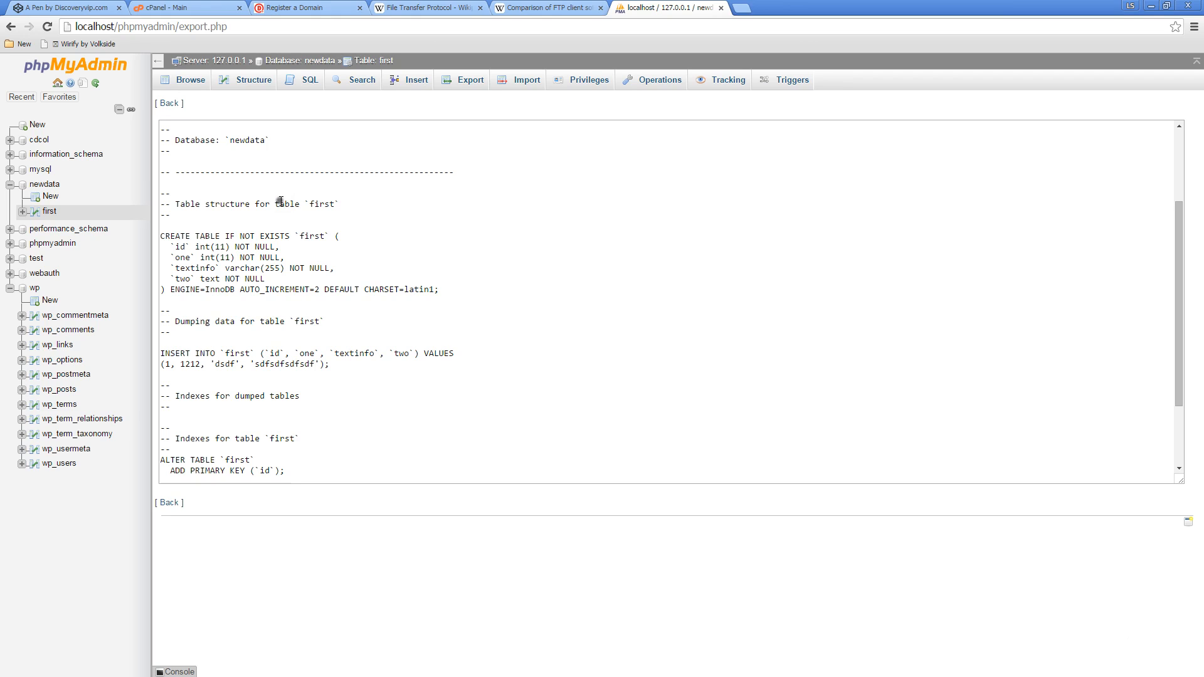
left_click_drag(477, 293, 143, 224)
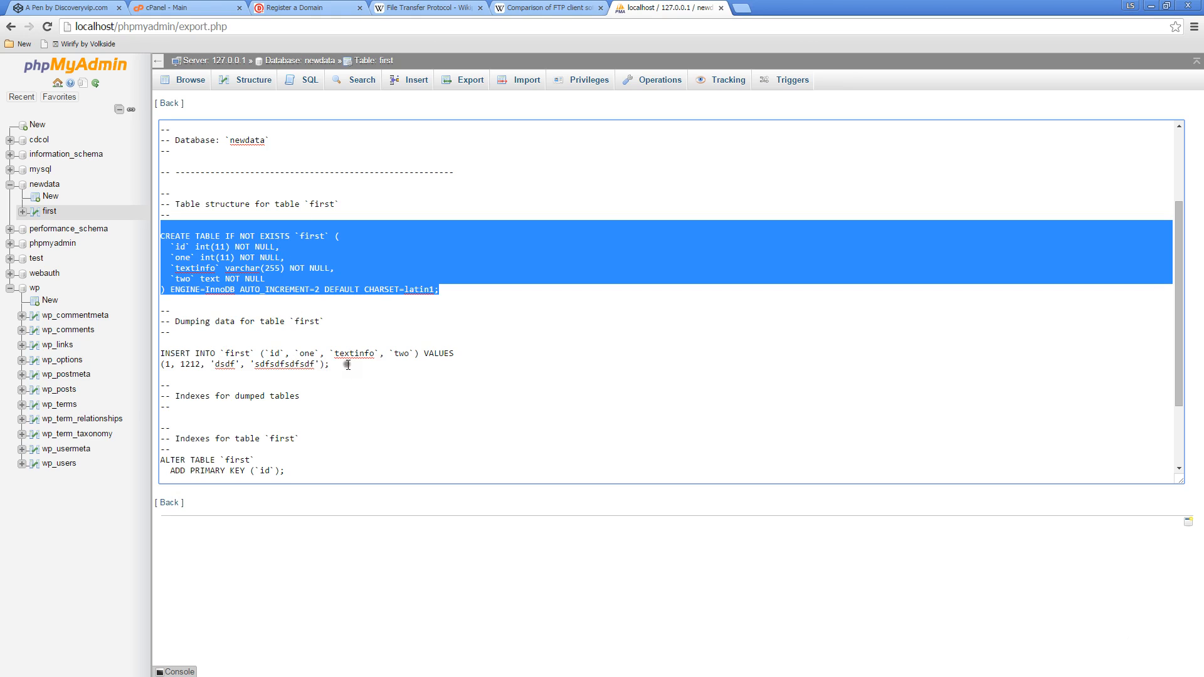
left_click_drag(346, 365, 162, 352)
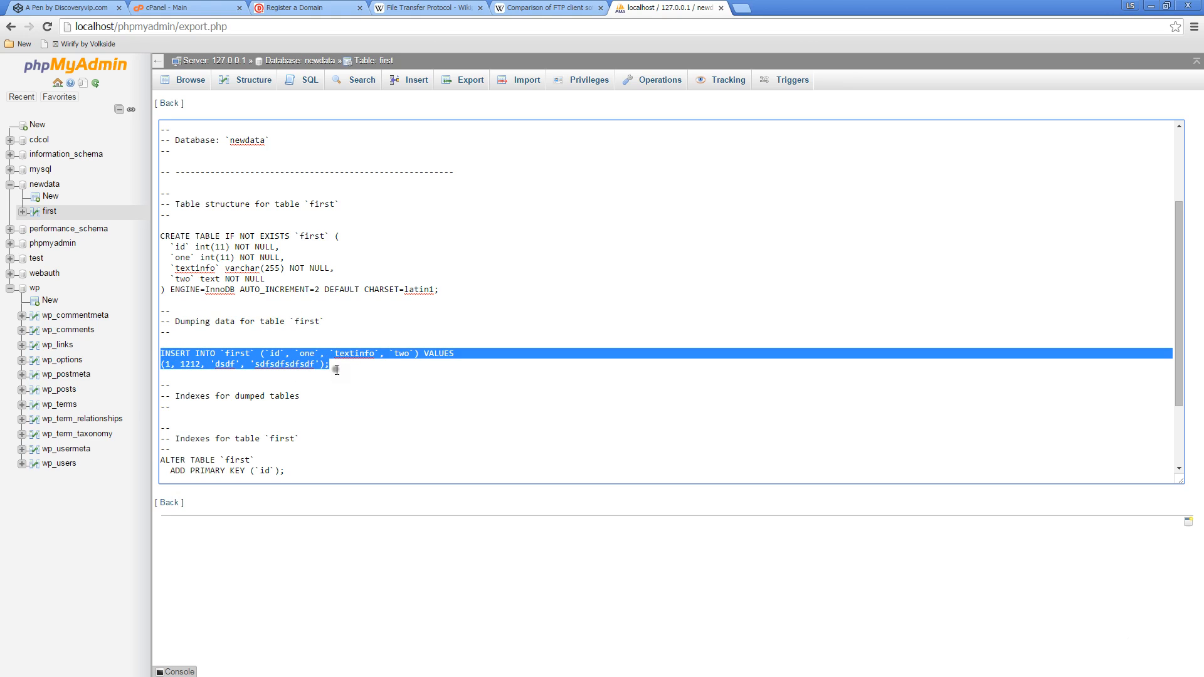
left_click_drag(334, 368, 151, 236)
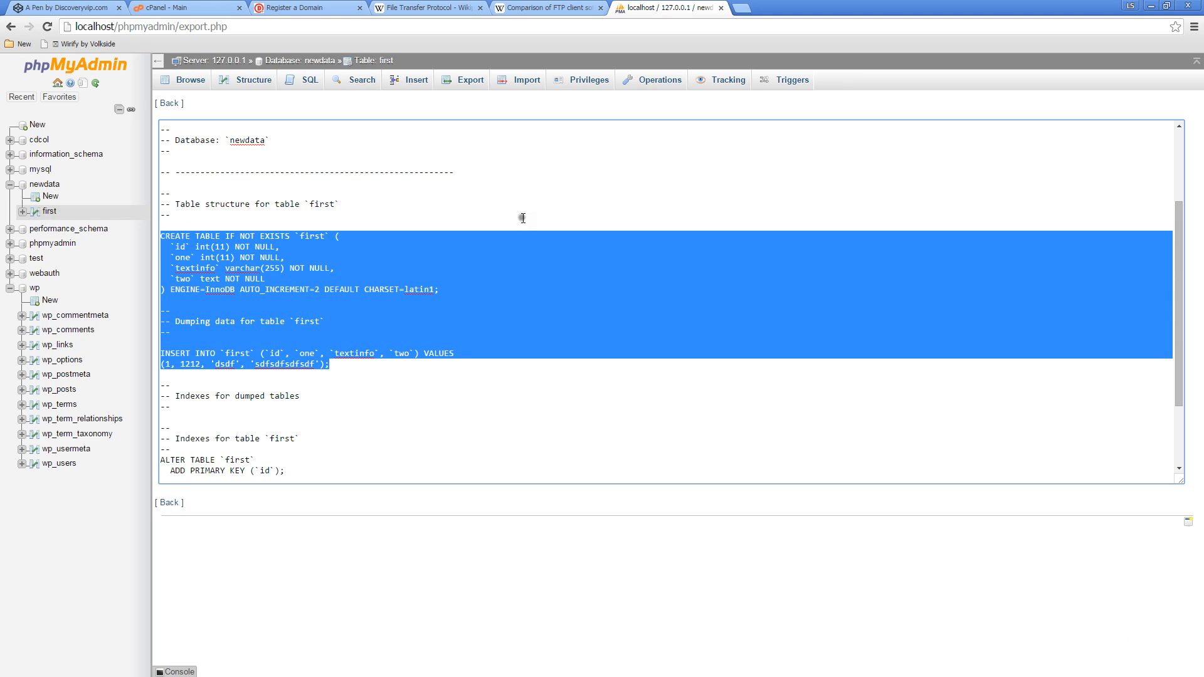
Review the character set and file format choices for importing into the first table, without changing them
left_click(519, 84)
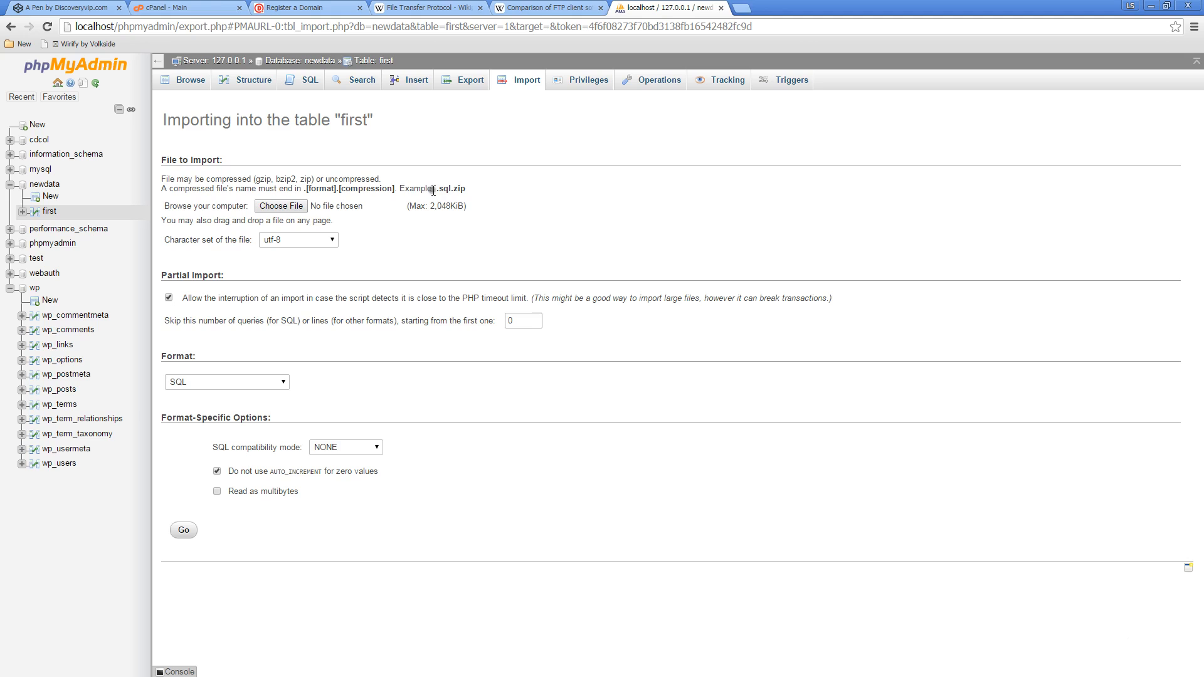
left_click(326, 239)
left_click(367, 233)
left_click(244, 383)
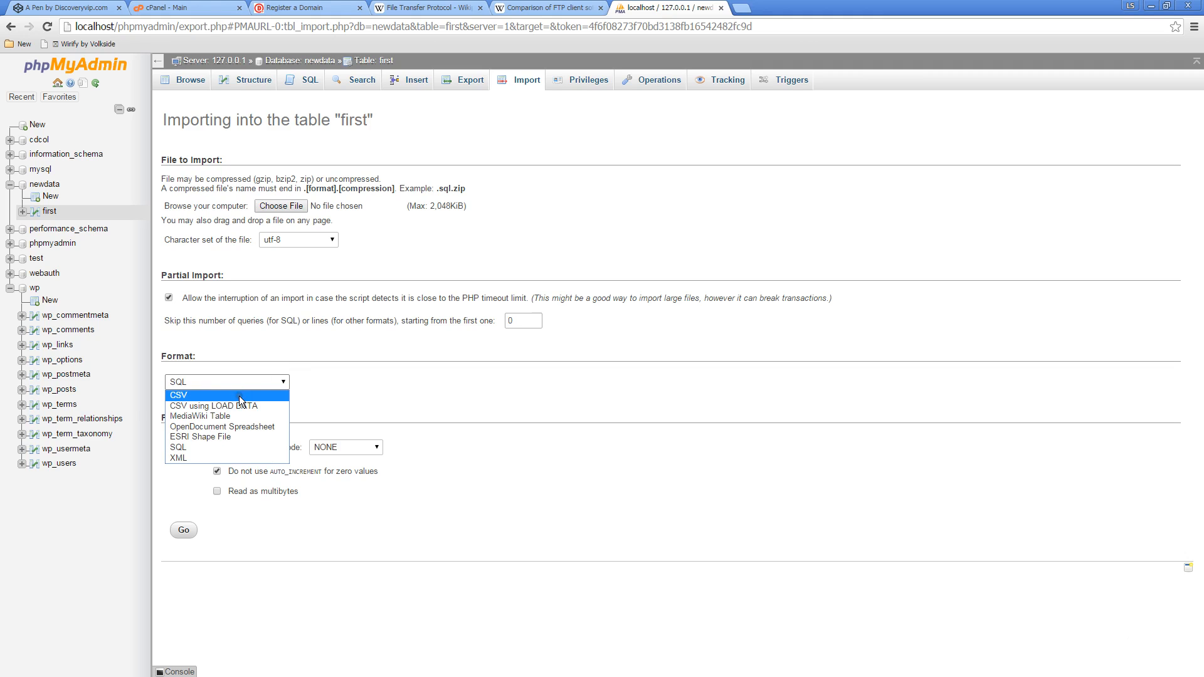
left_click(479, 385)
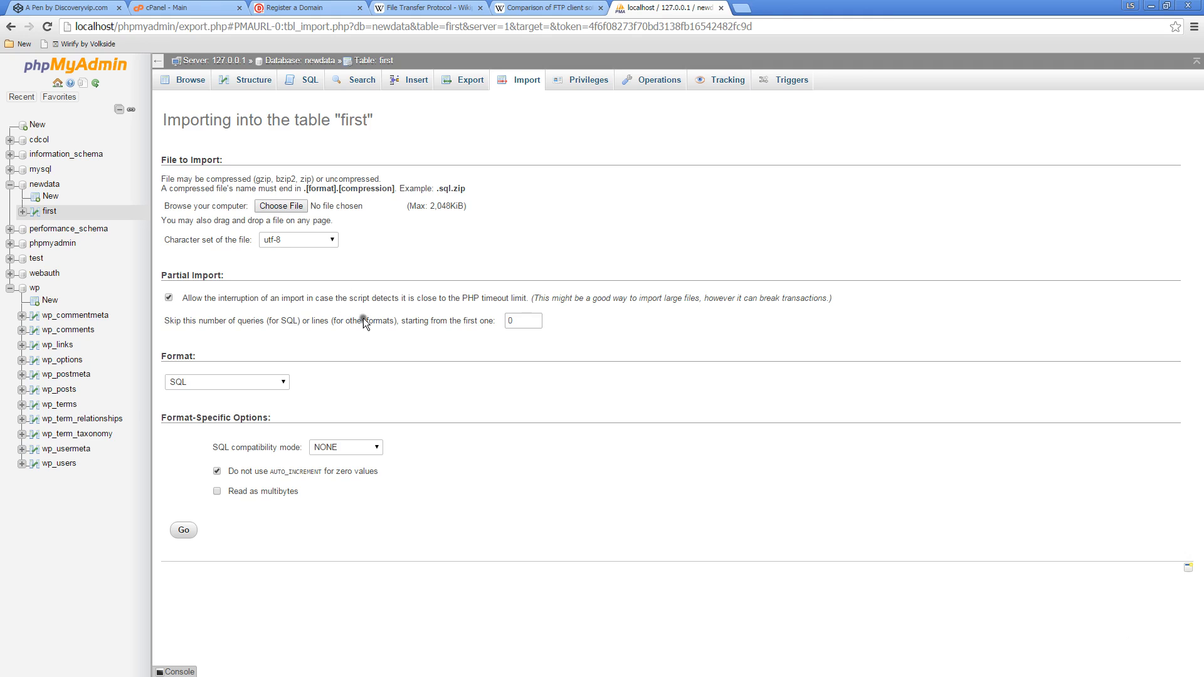
View the privileges of the first table and examine its move, copy, maintenance and other table operations
left_click(582, 80)
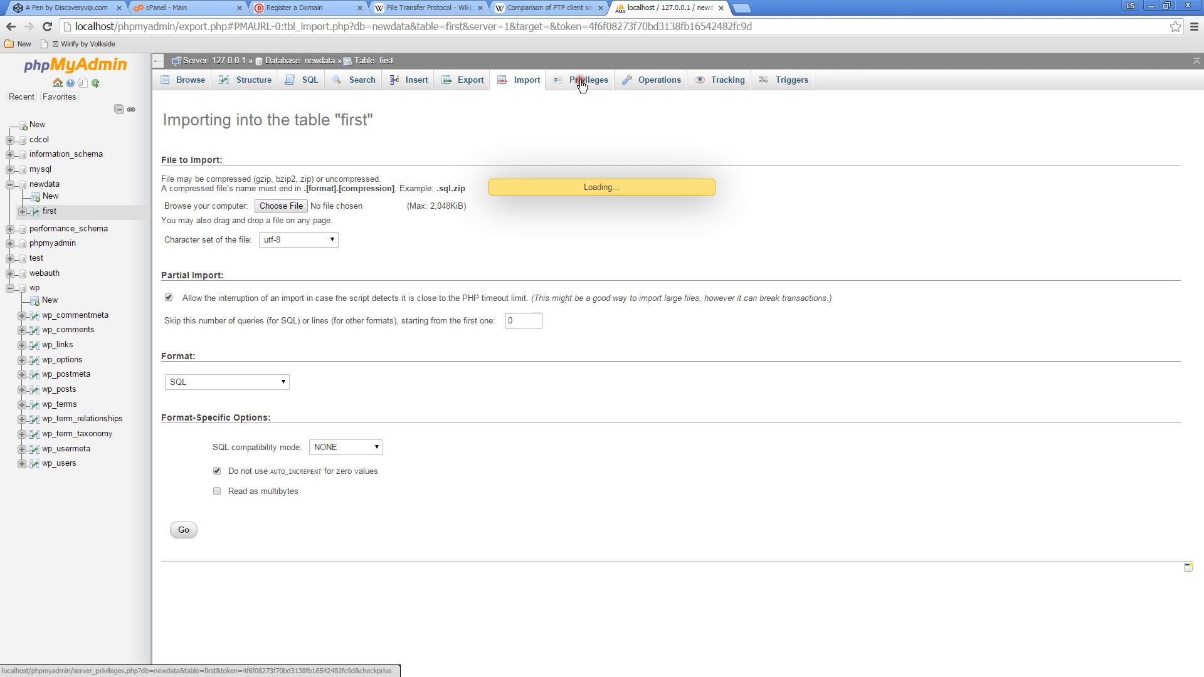
left_click(658, 84)
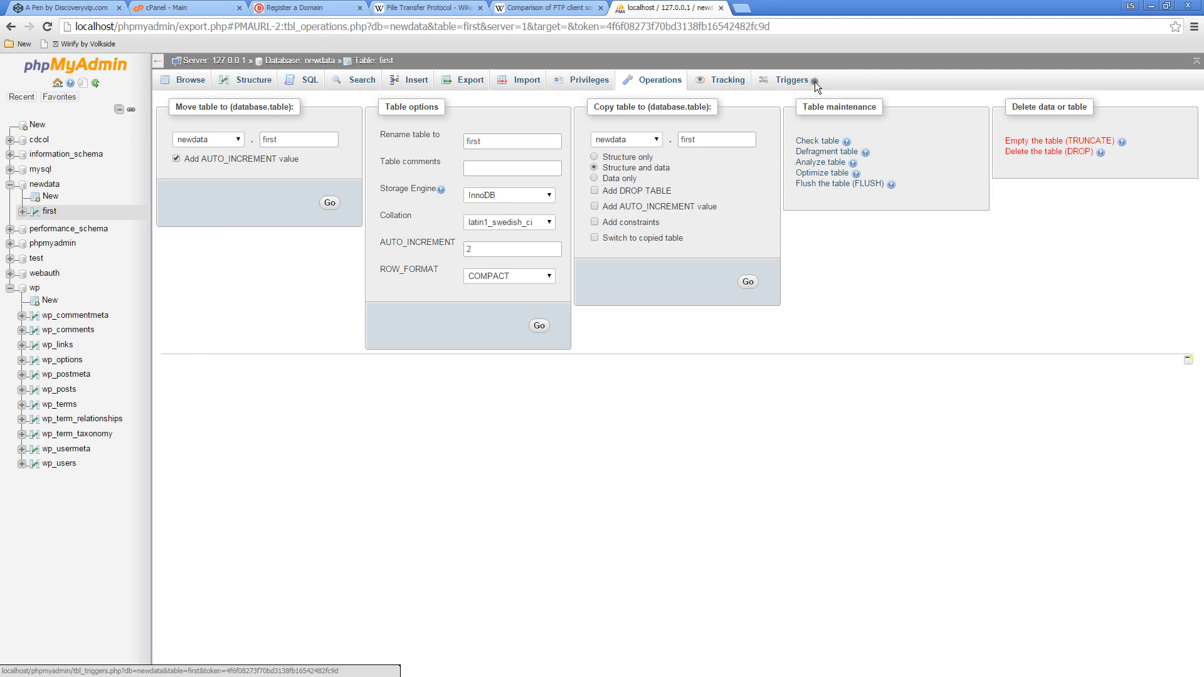
left_click(698, 141)
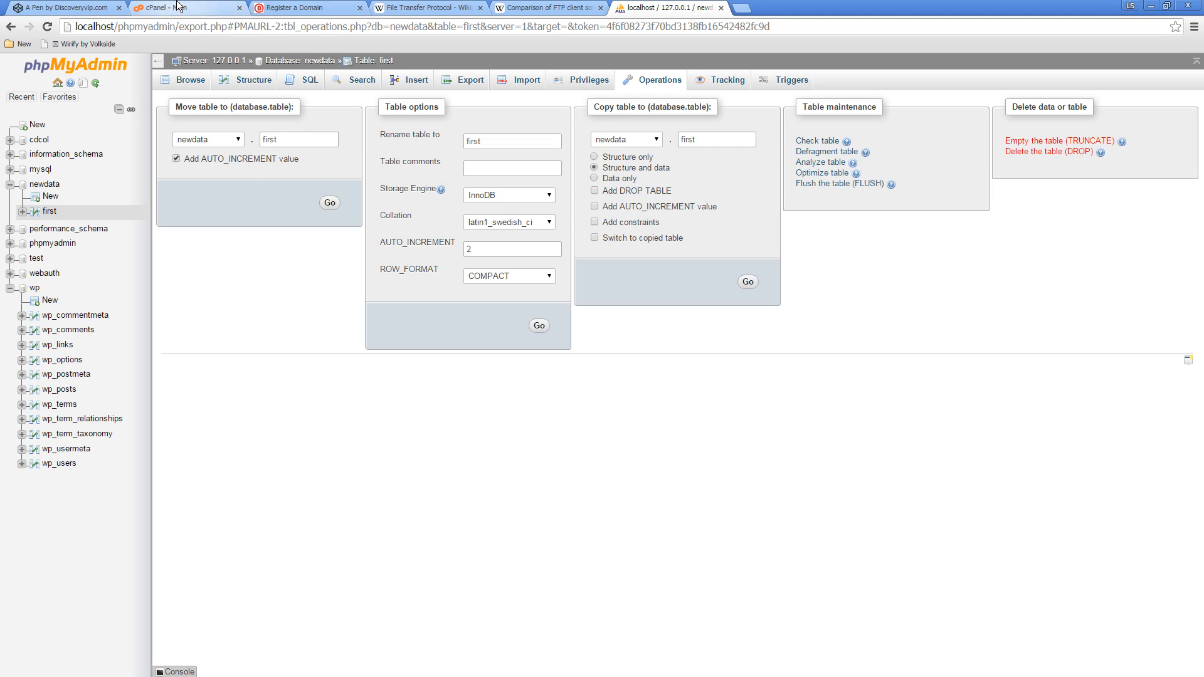
Switch to cPanel and look over its database tools, including phpMyAdmin and Remote MySQL
left_click(194, 12)
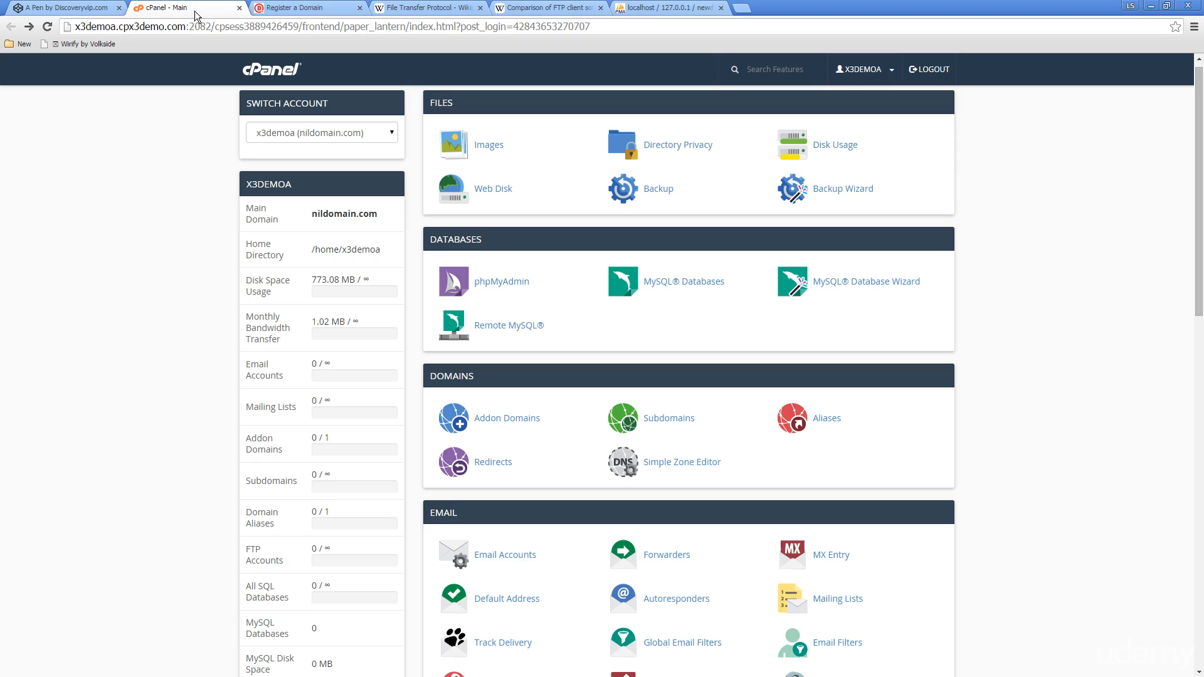
left_click(495, 323)
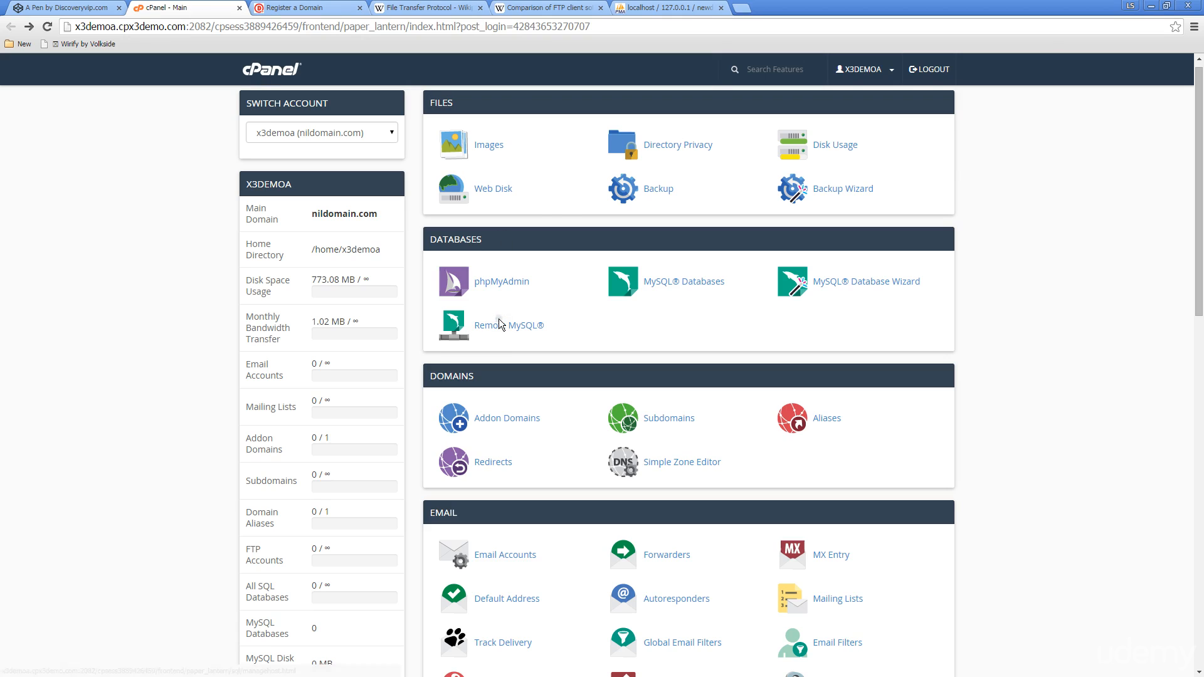
left_click(492, 323)
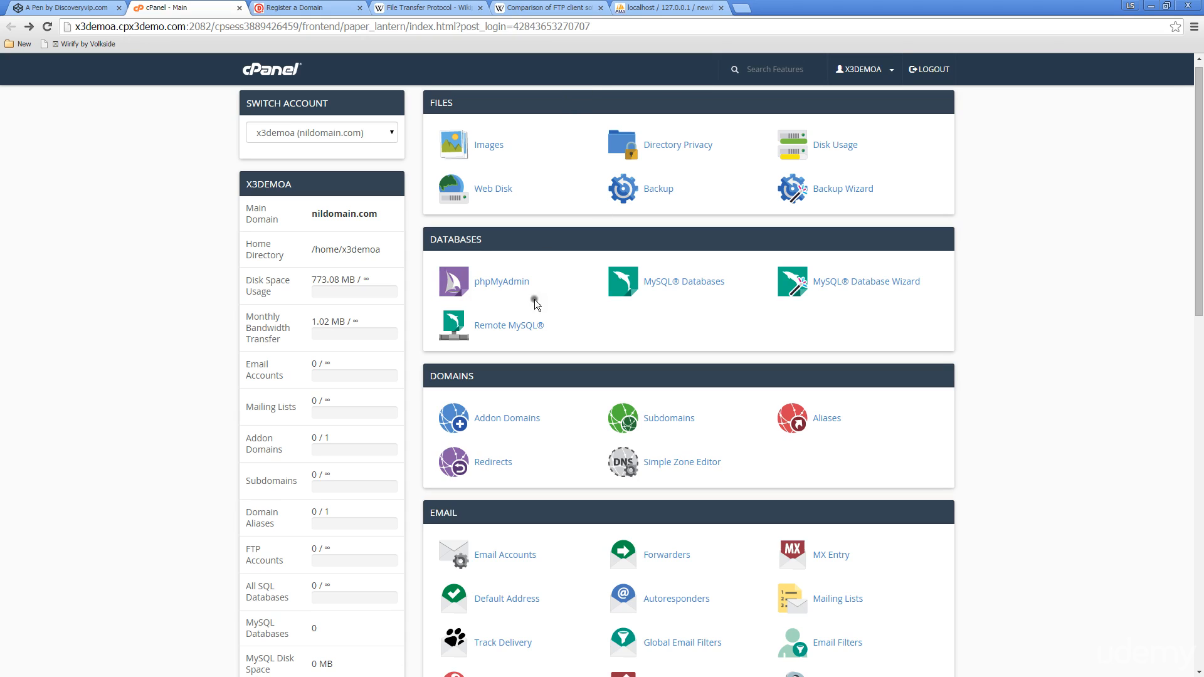
Return to phpMyAdmin and browse the rows stored in the first table of newdata
left_click(661, 6)
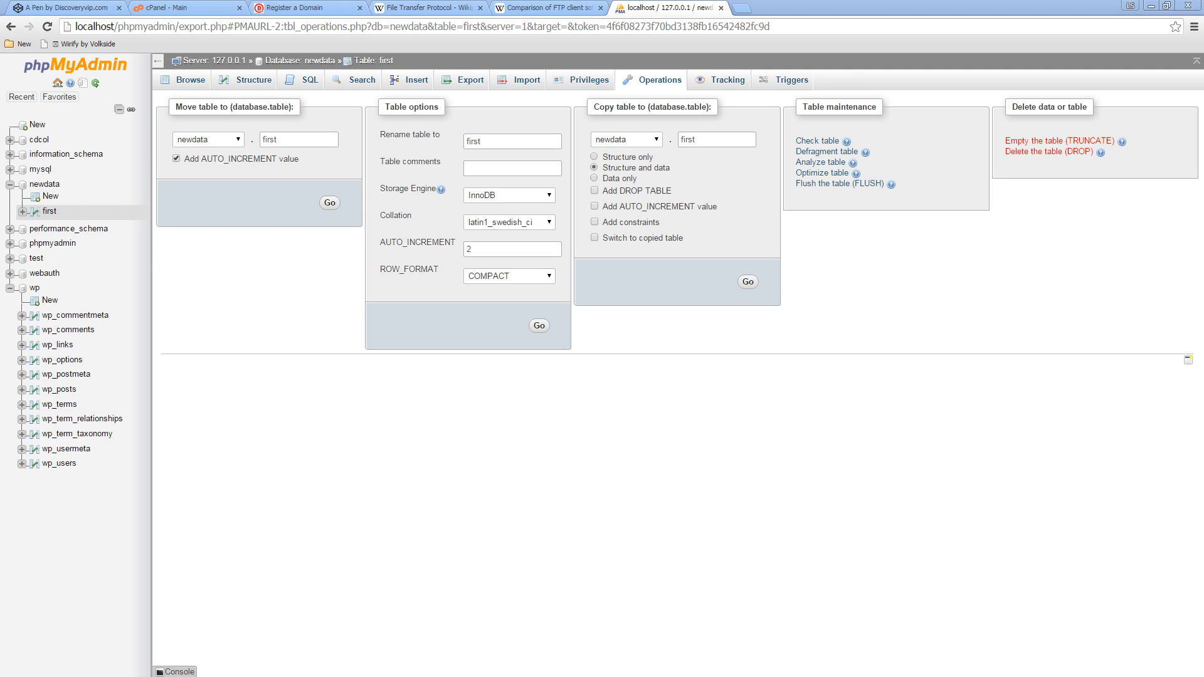
left_click(45, 212)
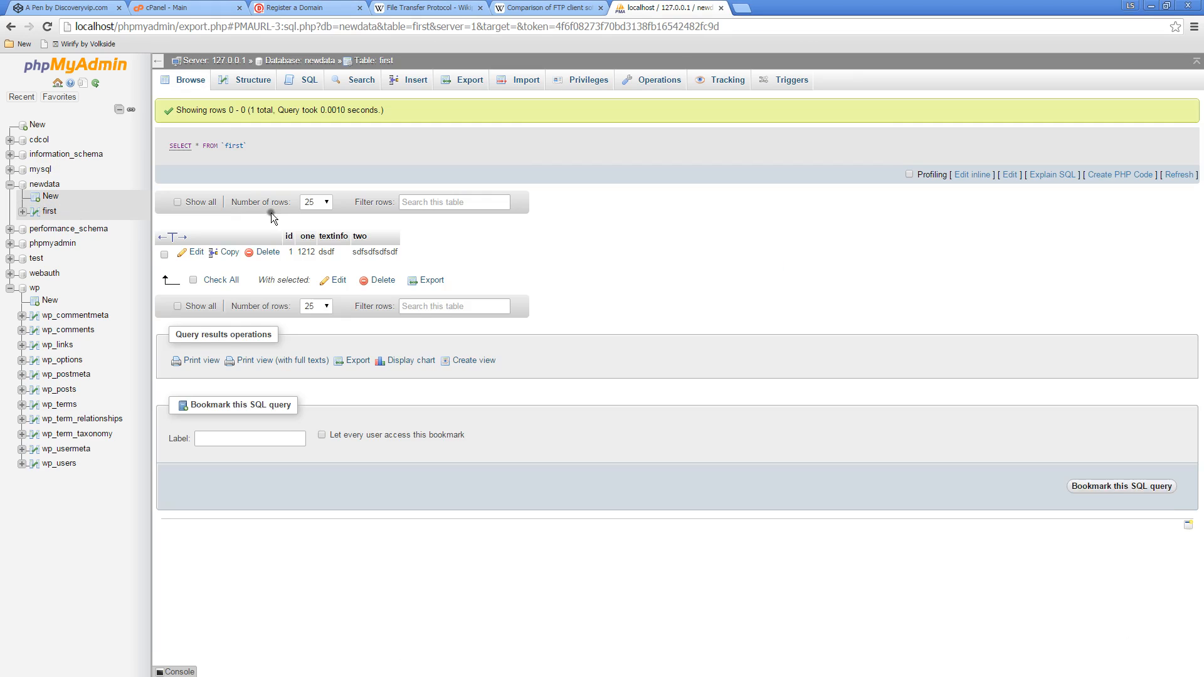